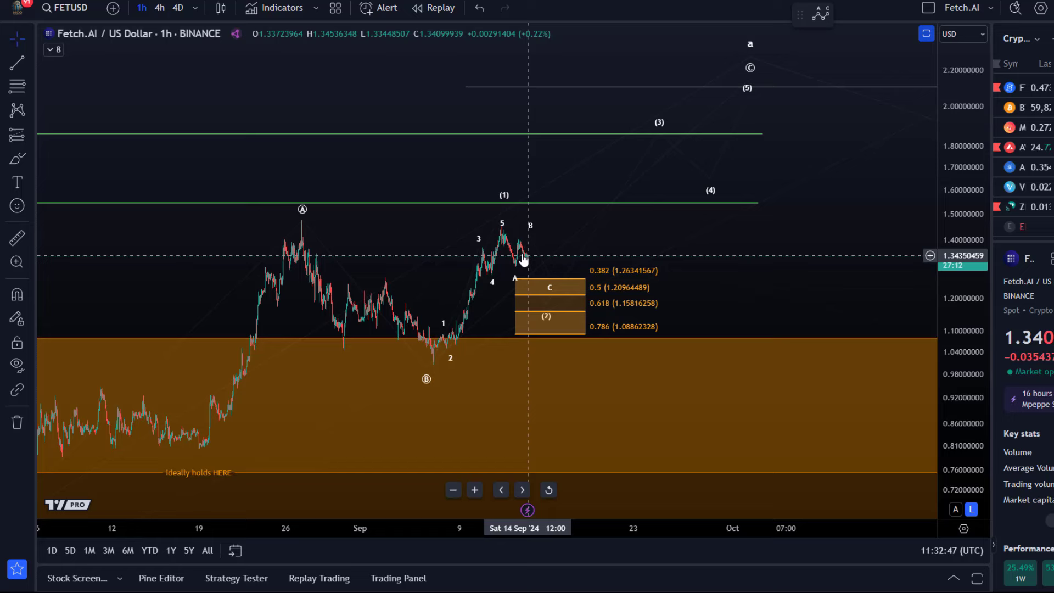
Step: Move the circled wave B label slightly further below the 6 September low on the 1-hour chart
click(557, 284)
scroll(557, 284, down, 2)
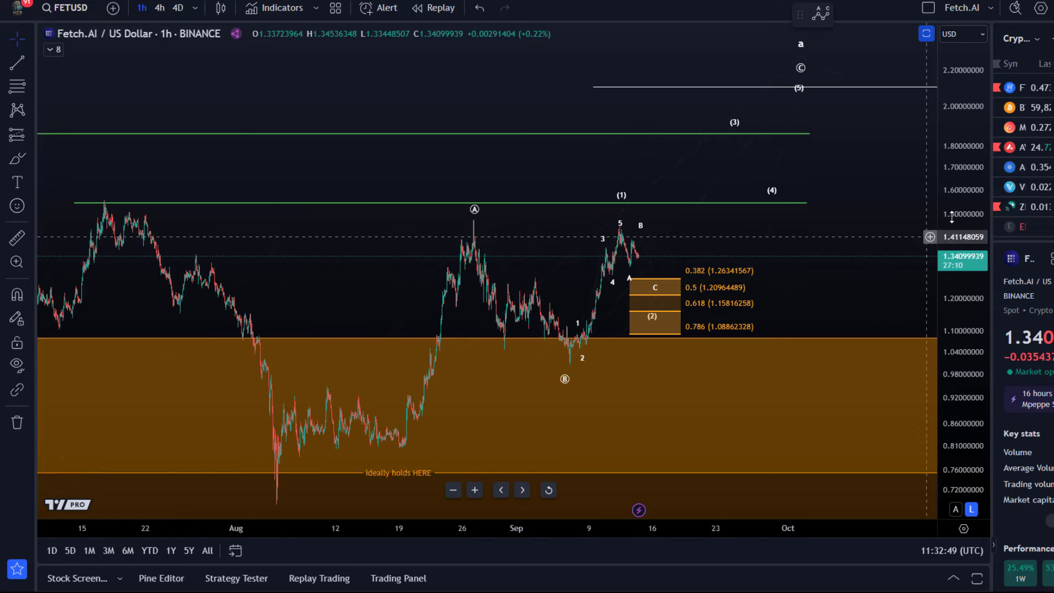
mouse_move(972, 206)
mouse_down()
mouse_move(968, 335)
mouse_move(972, 198)
mouse_up()
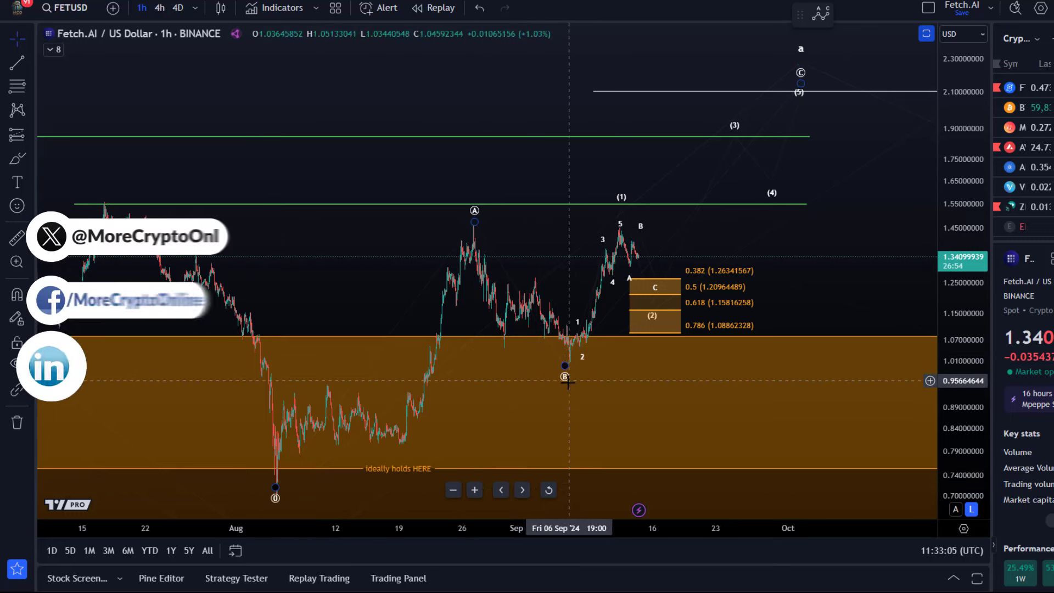
drag(565, 365, 570, 375)
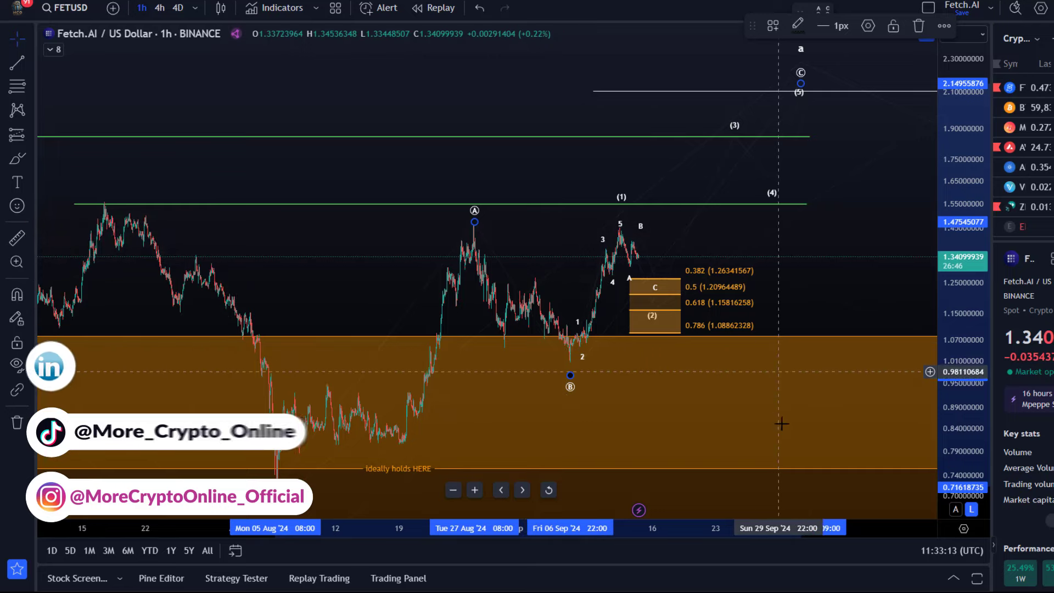
Step: Switch the chart to the 4-hour timeframe and examine the projected path from wave a to the (c) target
drag(756, 419, 633, 426)
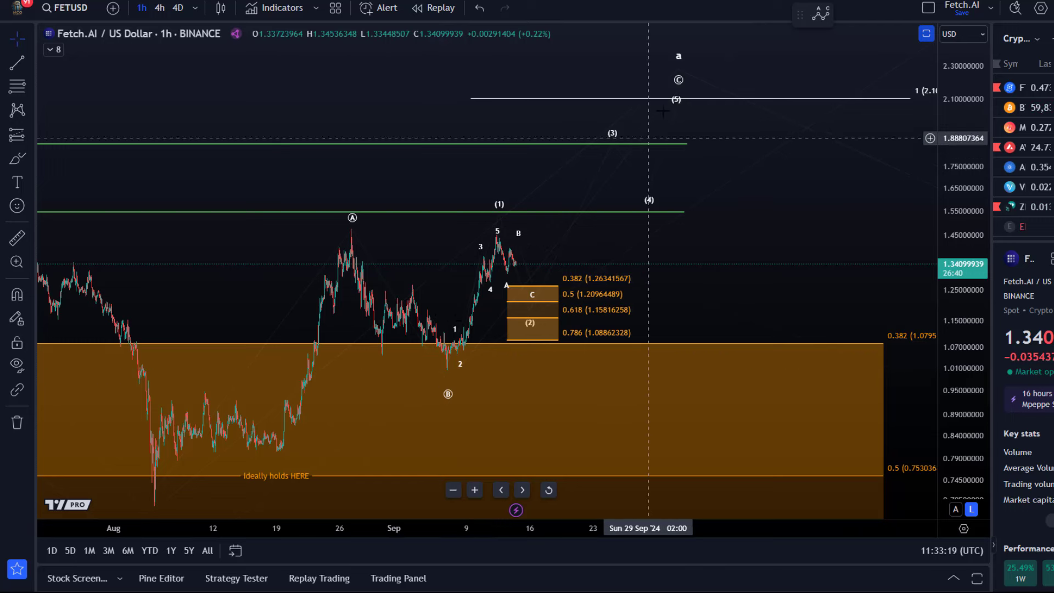
scroll(701, 266, left, 3)
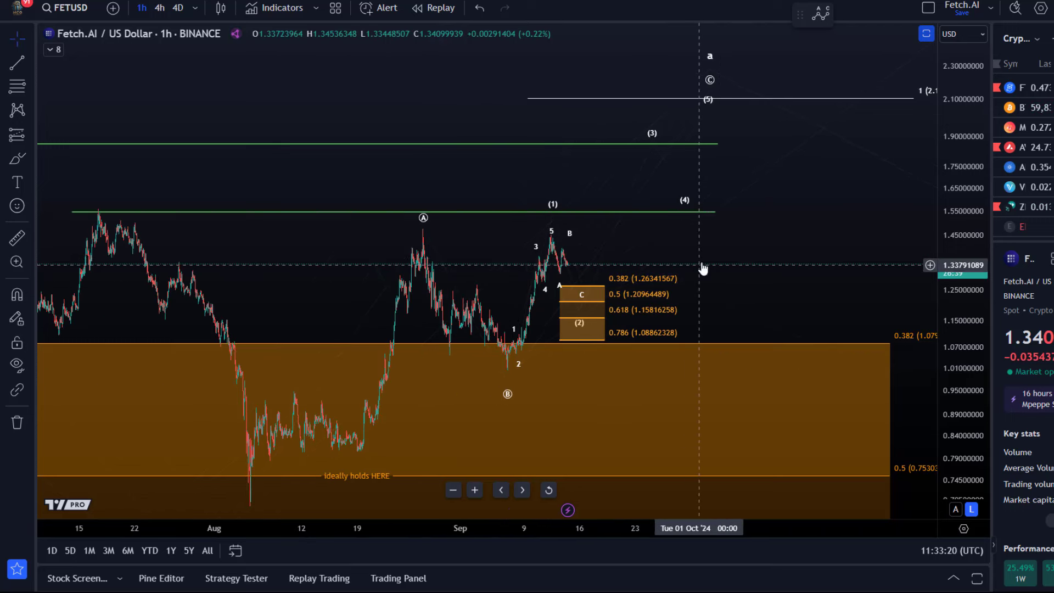
click(160, 8)
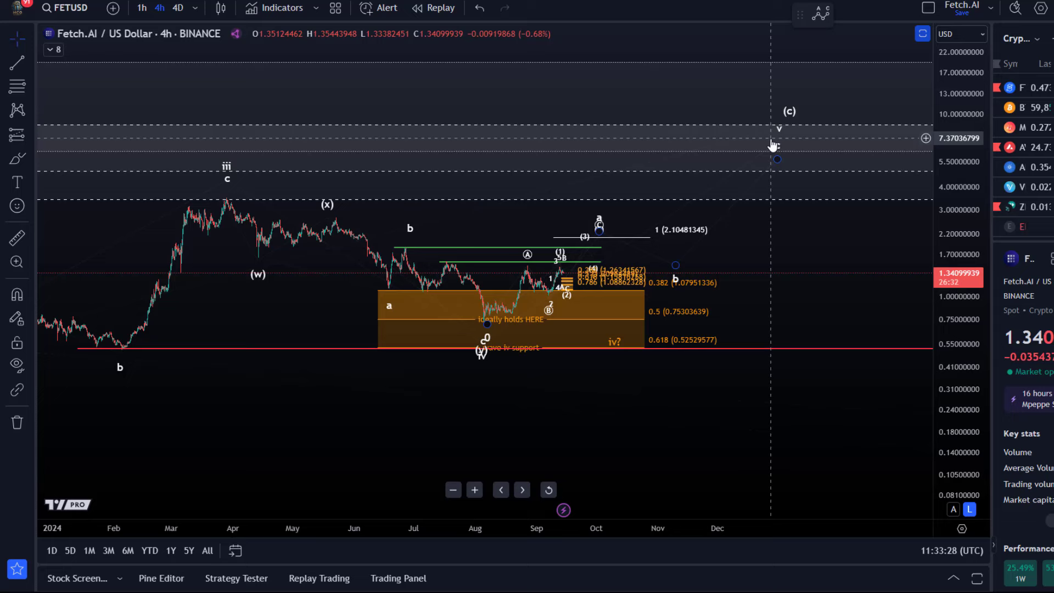
scroll(384, 356, left, 5)
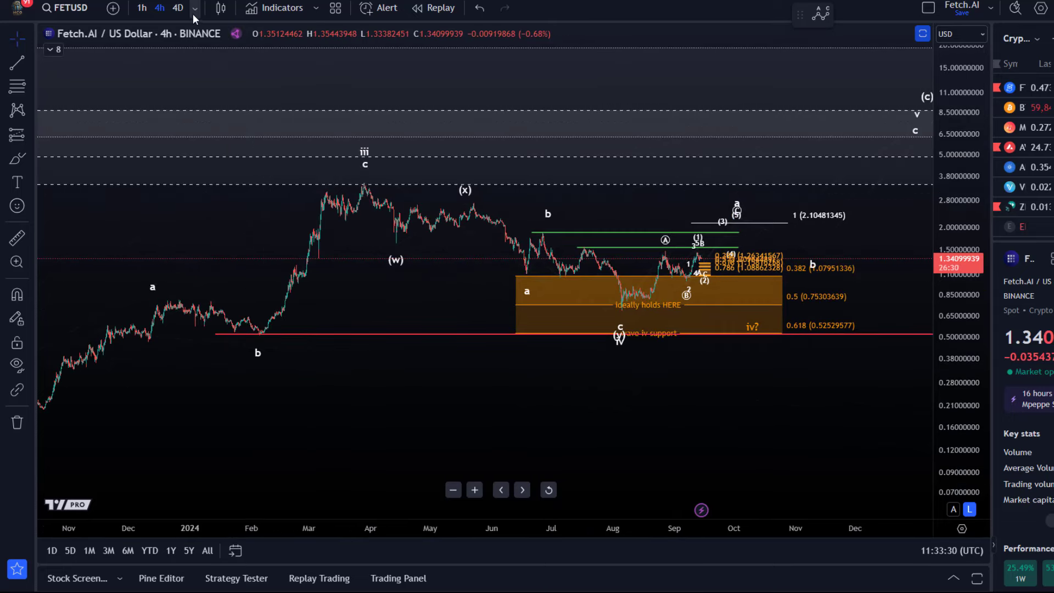
Step: Switch the chart to the daily timeframe and examine the long-term wave count and the upper Fibonacci target zones
click(193, 14)
scroll(260, 358, down, 2)
click(215, 472)
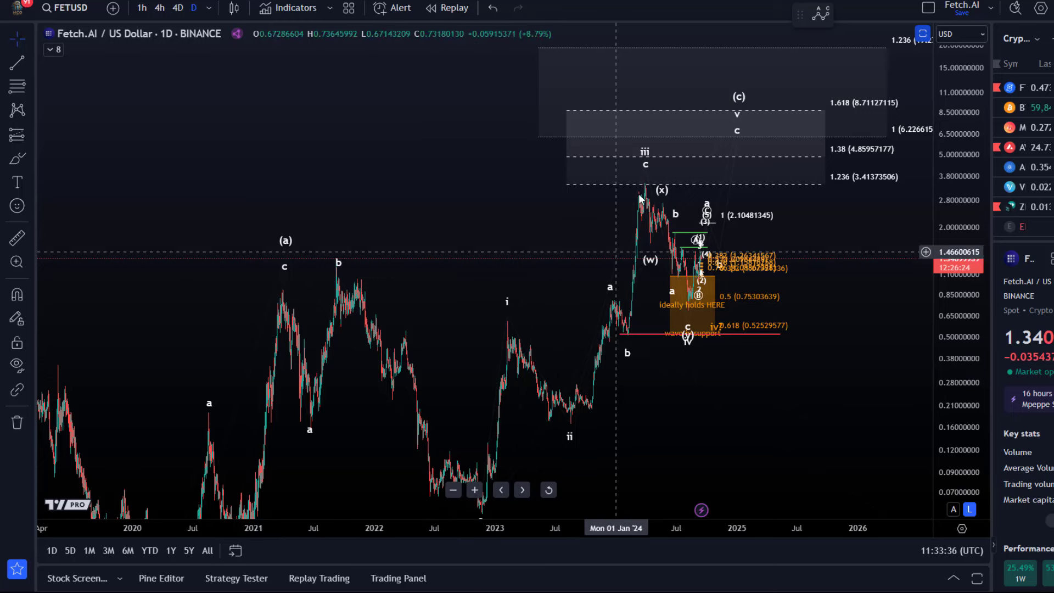
drag(723, 438, 783, 311)
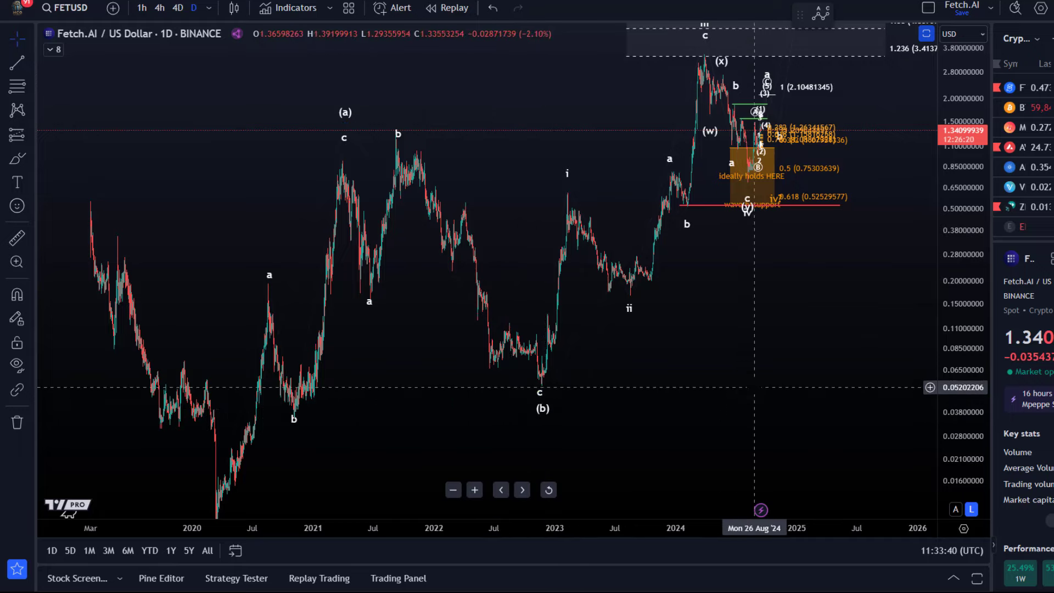
drag(749, 393, 770, 524)
scroll(739, 464, up, 8)
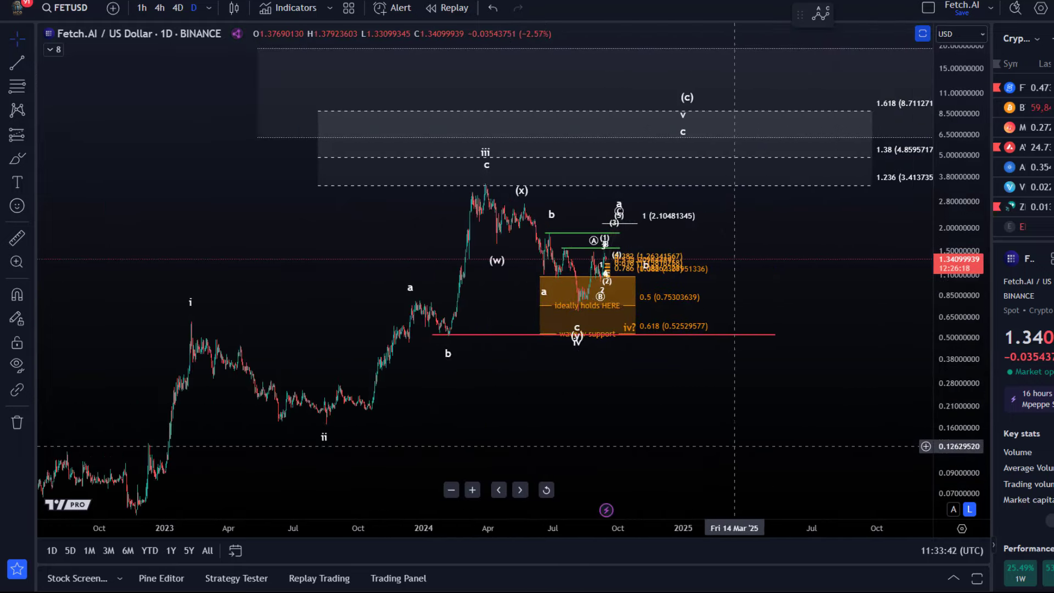
drag(734, 429, 675, 465)
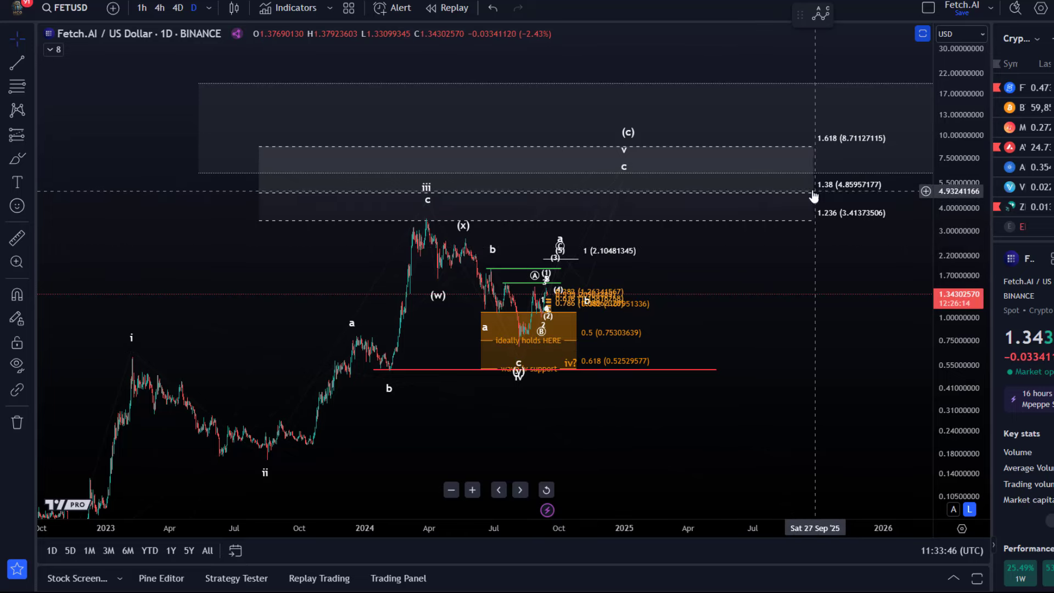
scroll(813, 201, right, 5)
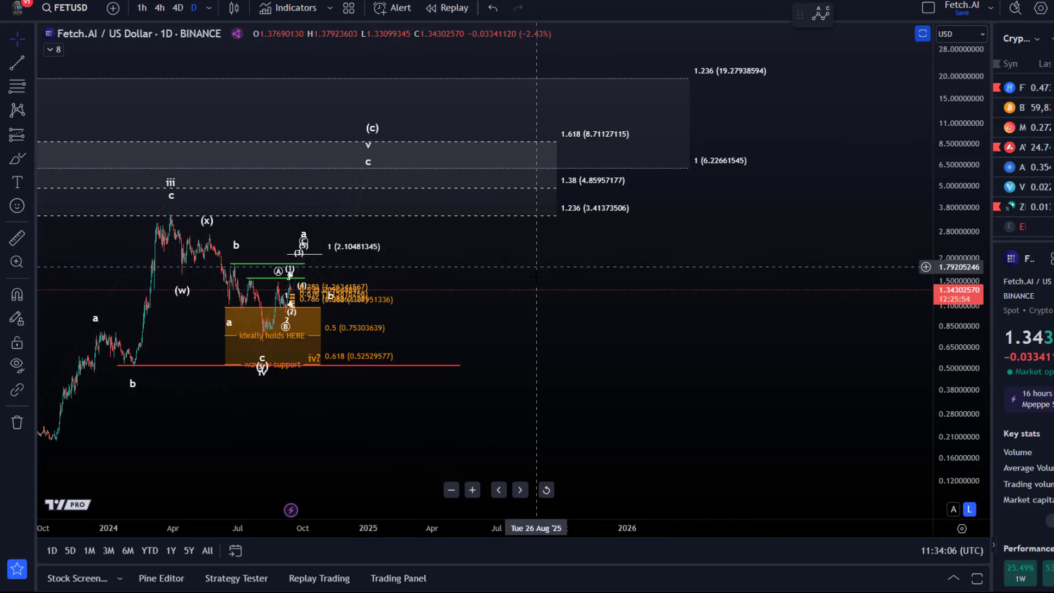
drag(552, 261, 799, 256)
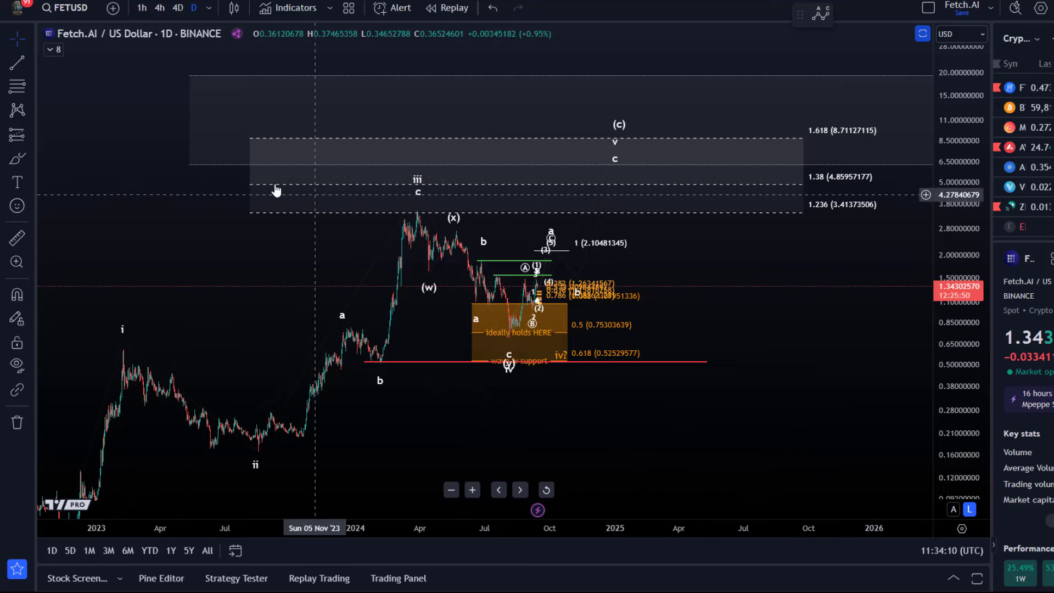
Step: Return the chart to the 1-hour timeframe and raise the wave 5 label above the 12 September high
click(159, 7)
click(143, 9)
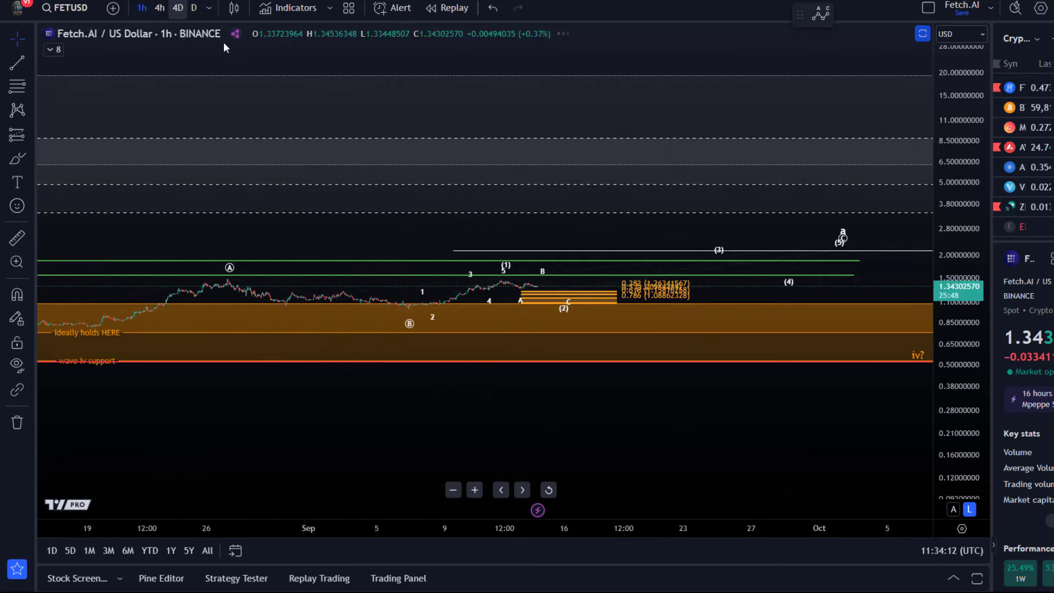
scroll(894, 382, up, 5)
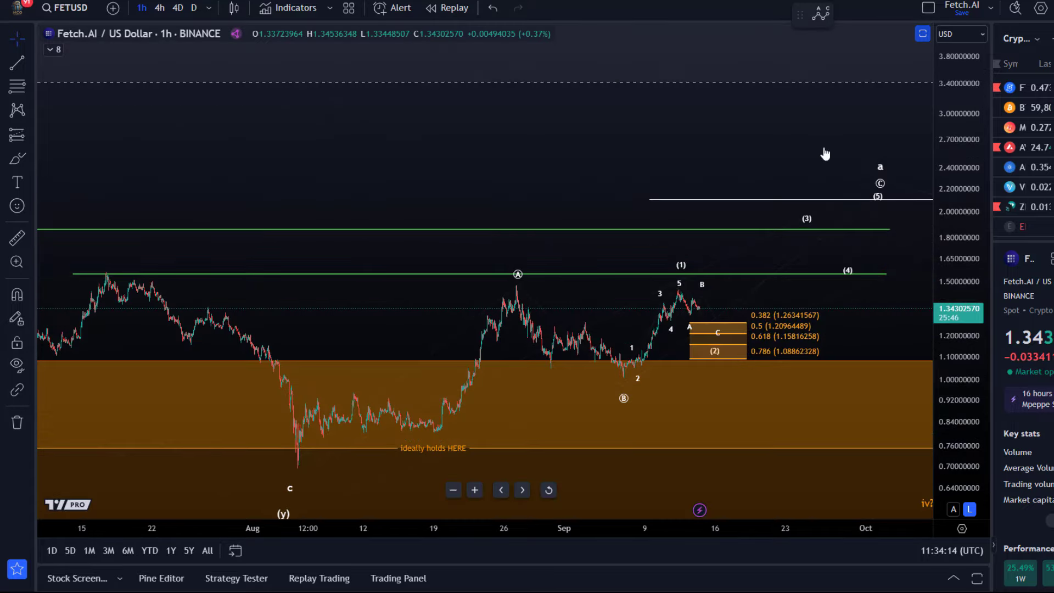
drag(960, 370, 951, 117)
drag(786, 383, 842, 286)
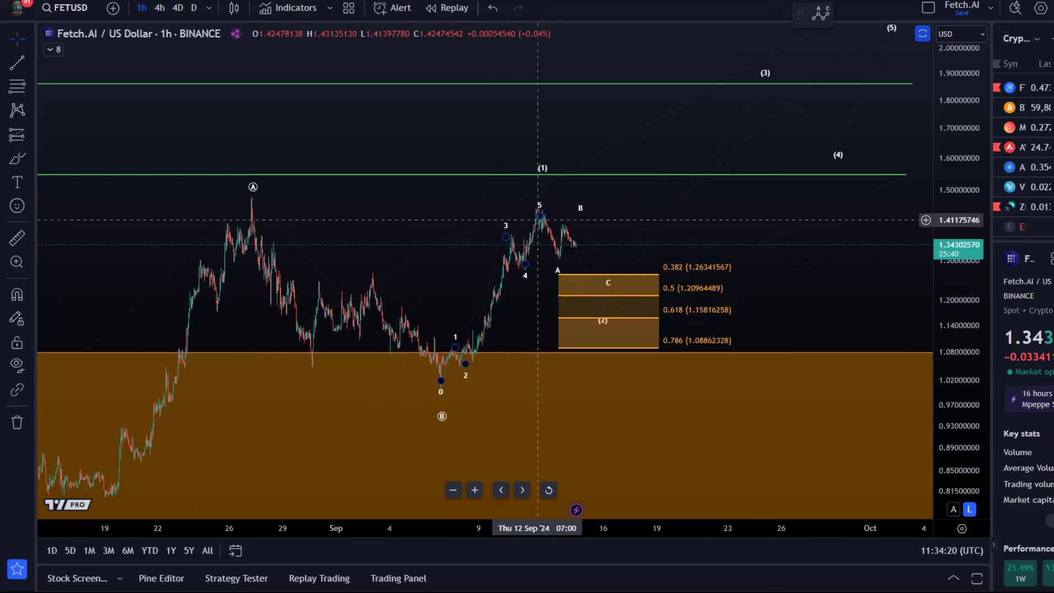
mouse_move(539, 216)
mouse_down()
mouse_move(537, 182)
mouse_move(538, 191)
mouse_up()
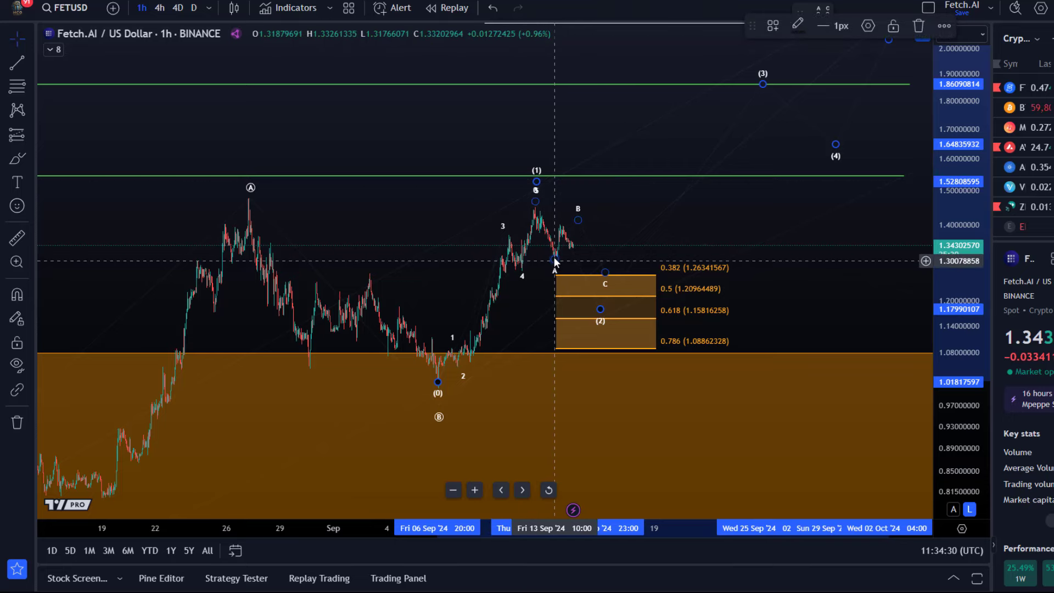
Step: Switch to Discord and review the short-term FET signal and the Risk Management Masterclass image in the announcements channel
scroll(563, 281, up, 4)
mouse_move(574, 240)
mouse_down()
mouse_move(669, 250)
mouse_move(905, 327)
mouse_up()
scroll(755, 307, up, 5)
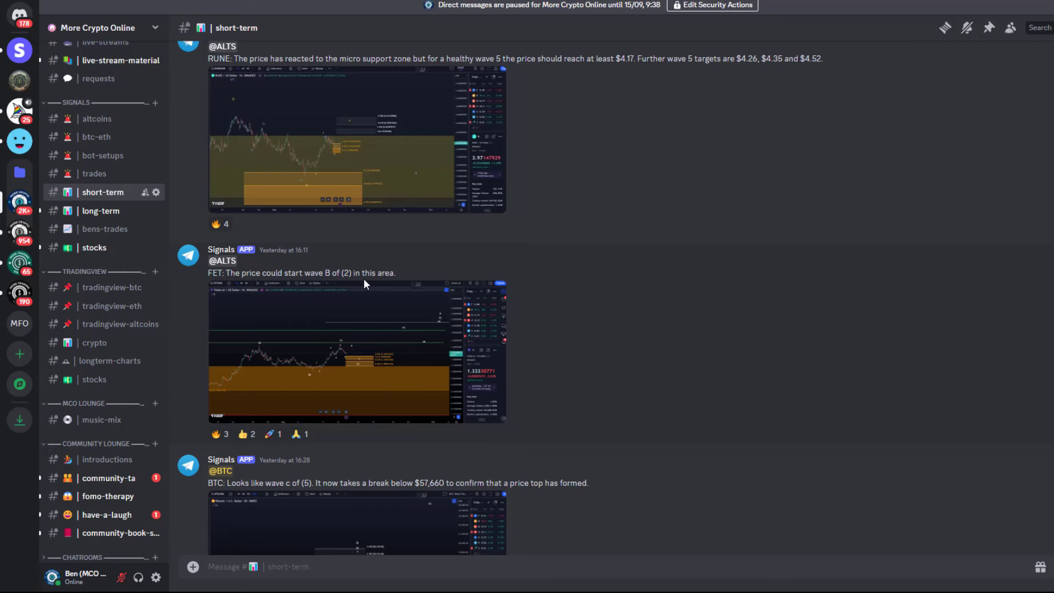
click(375, 329)
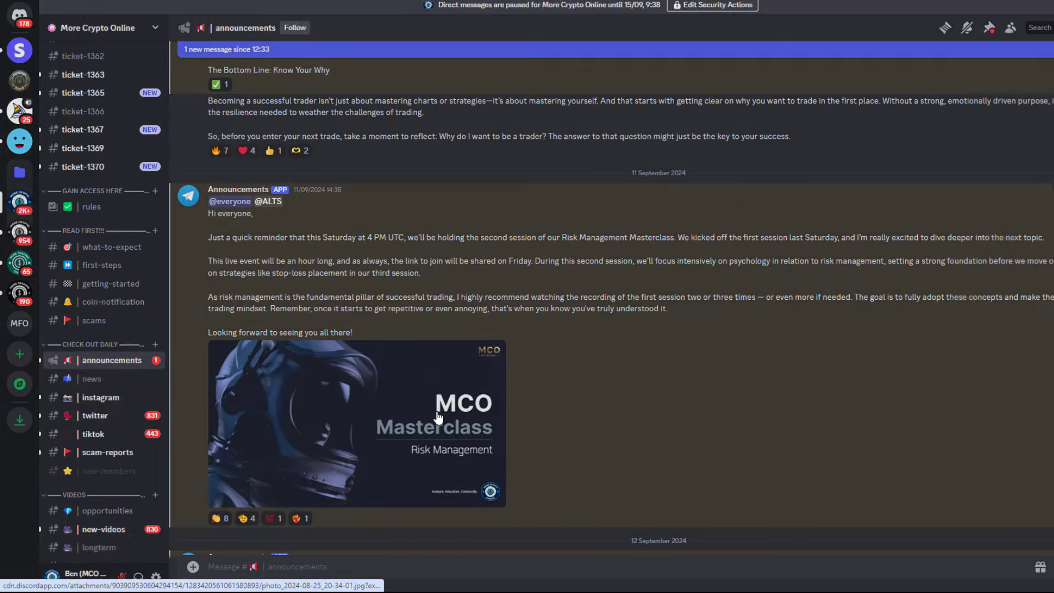
click(495, 350)
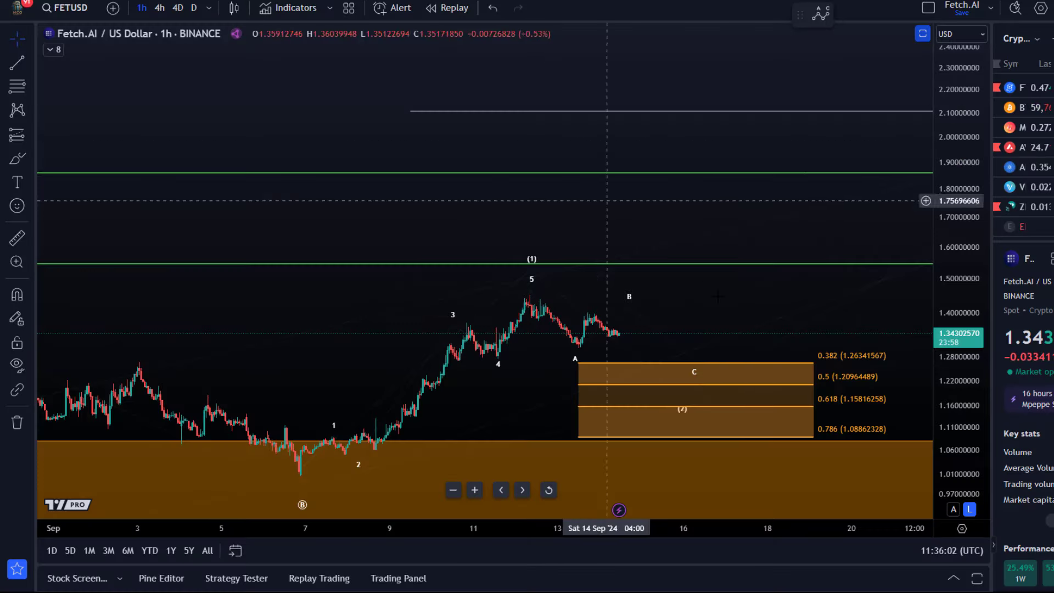
Step: Return to the FETUSD chart in TradingView and move the wave B label to about 1.437
scroll(682, 185, down, 3)
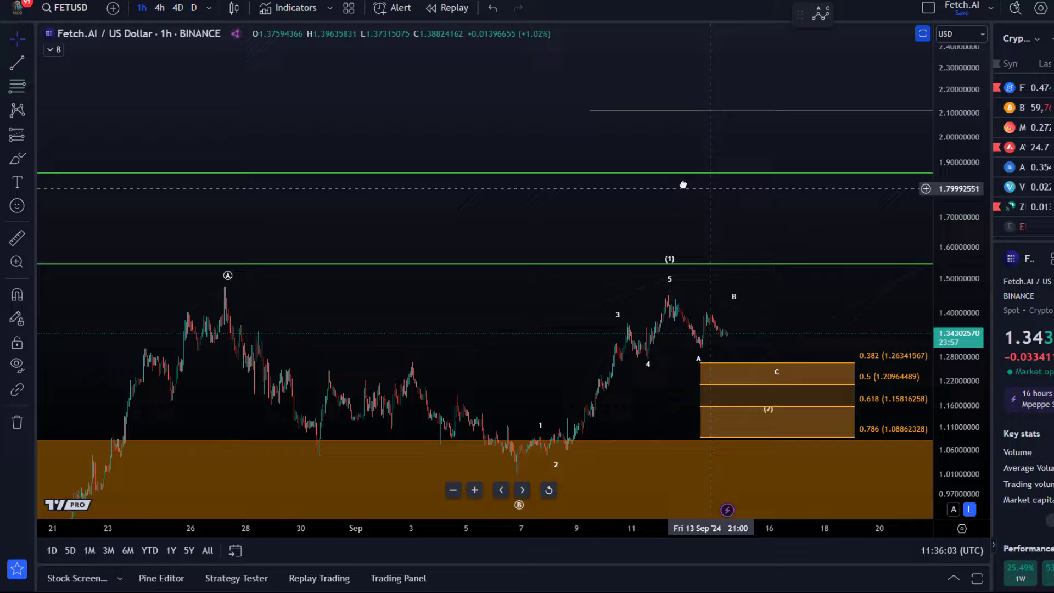
drag(682, 185, 456, 113)
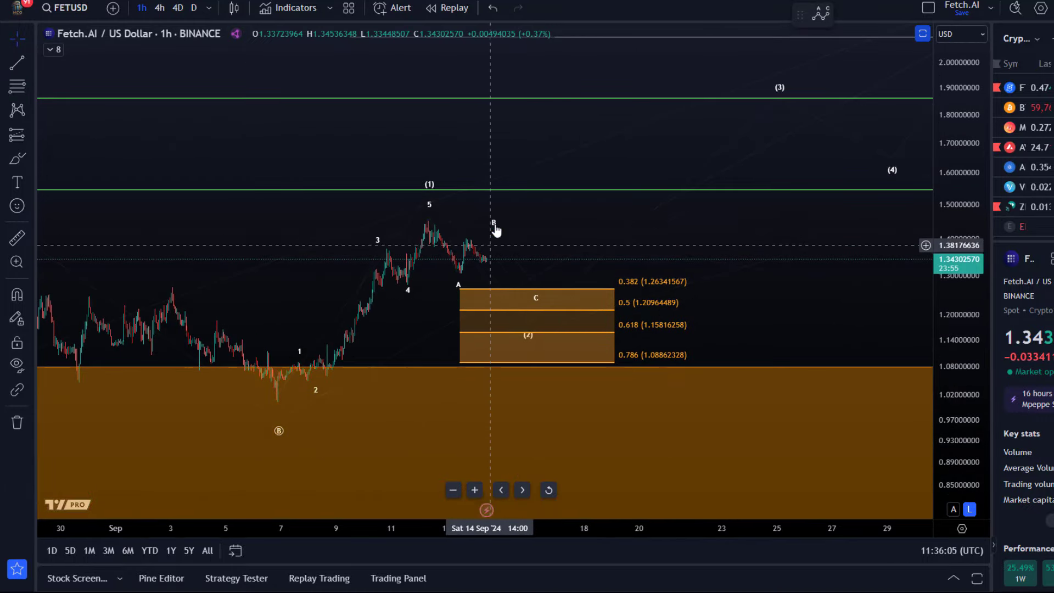
drag(492, 234, 502, 226)
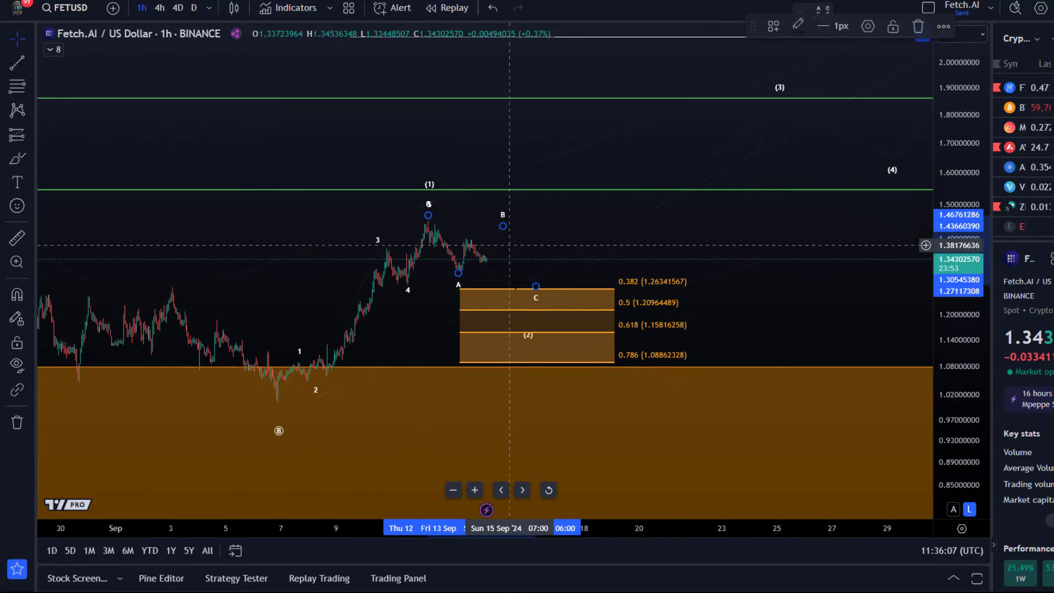
Step: Draw a Fib retracement from about 1.452 on 13 September down to about 1.303 on 17 September
click(16, 160)
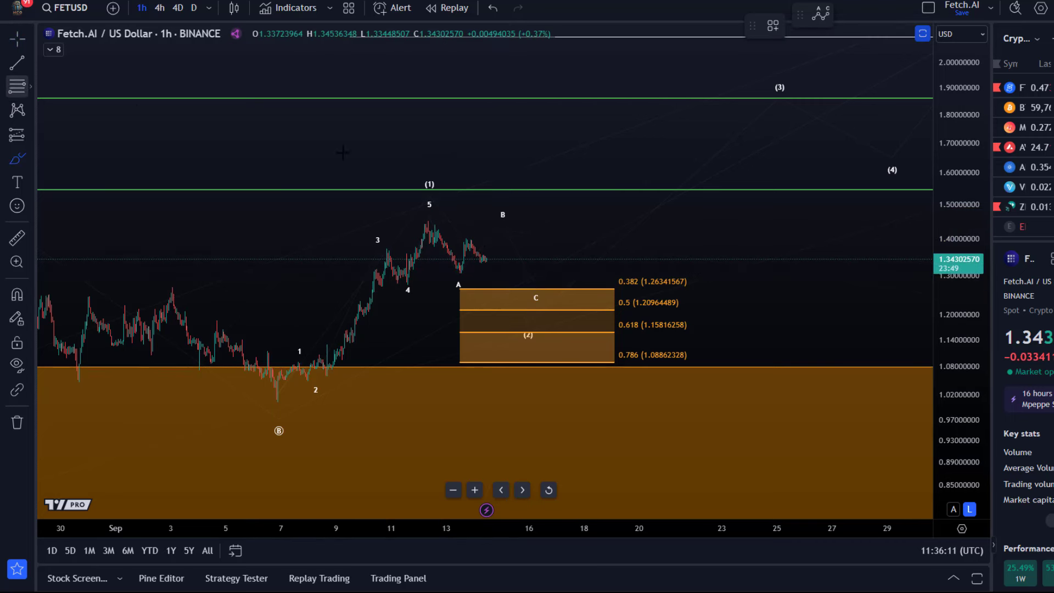
key(alt+f)
click(465, 220)
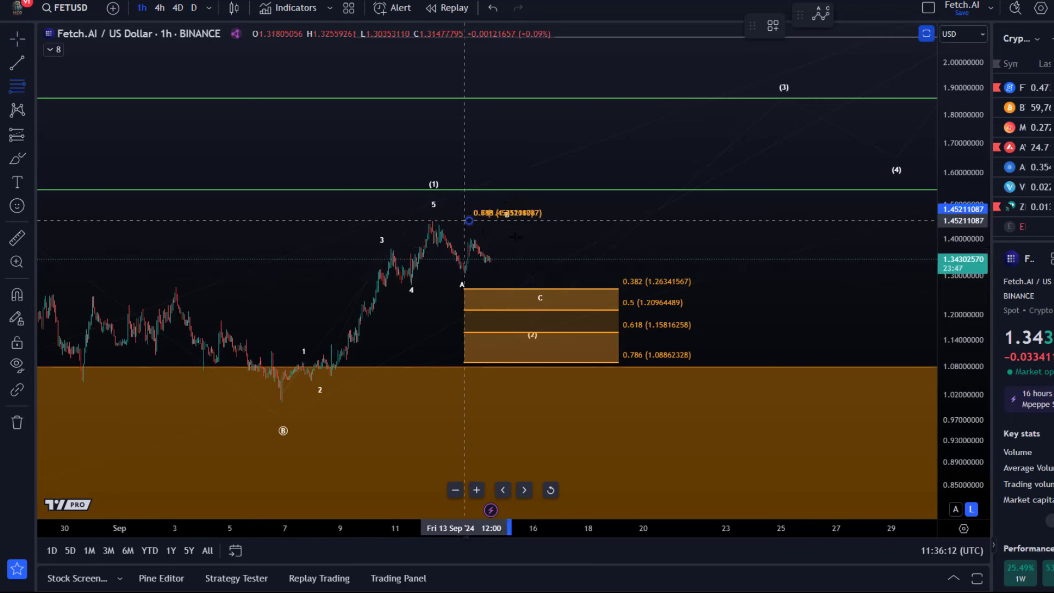
click(566, 273)
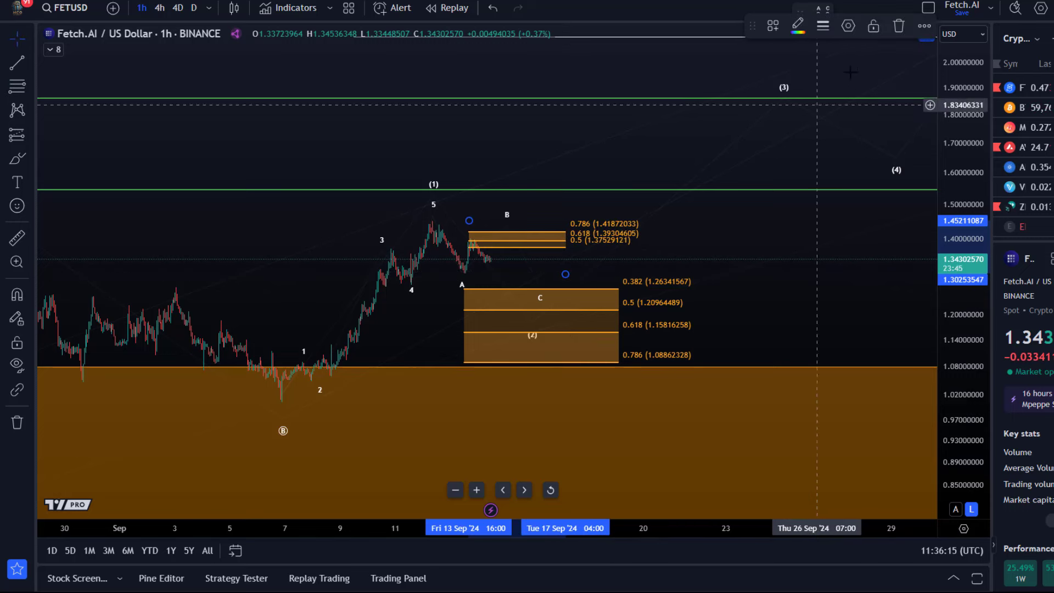
Step: Apply the "B wave retracement" drawing template to the new Fib retracement
click(772, 25)
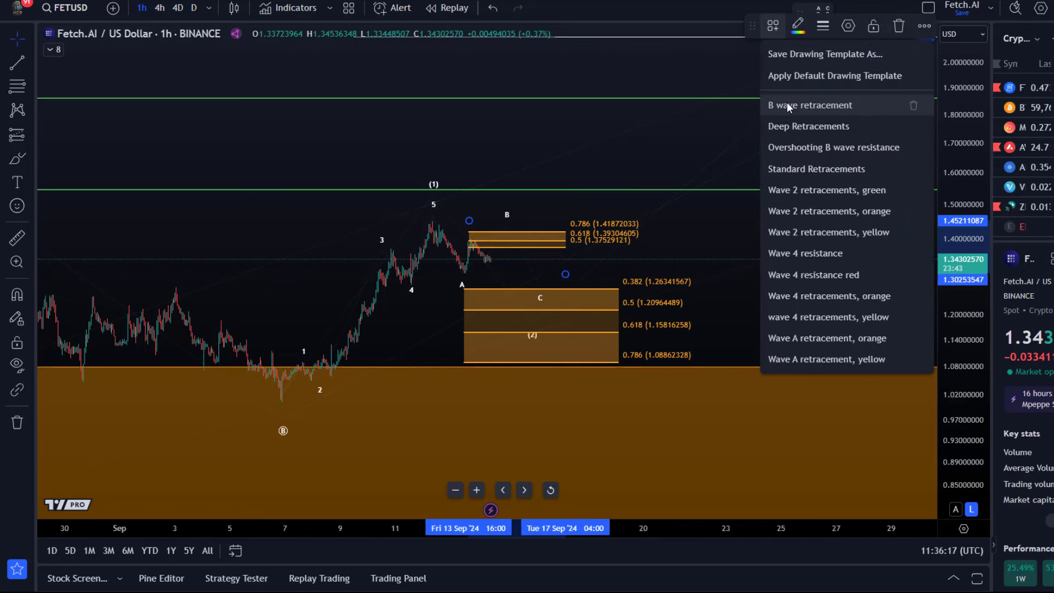
click(786, 104)
click(774, 27)
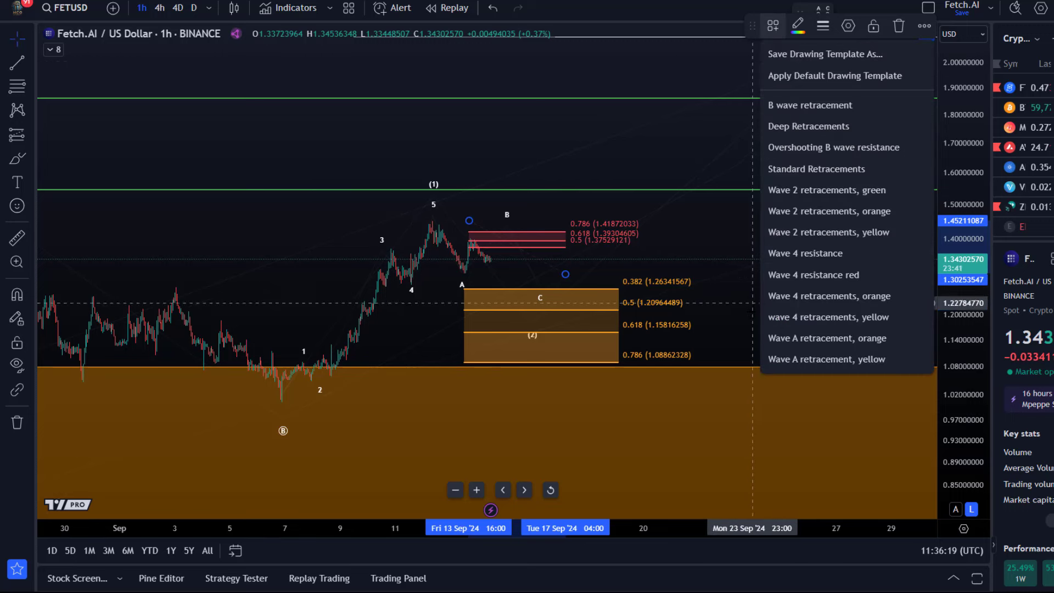
Step: Hide the red Fib retracement's 0.5 level, show its 0.887 level, and open the trend line's color and opacity options
click(849, 25)
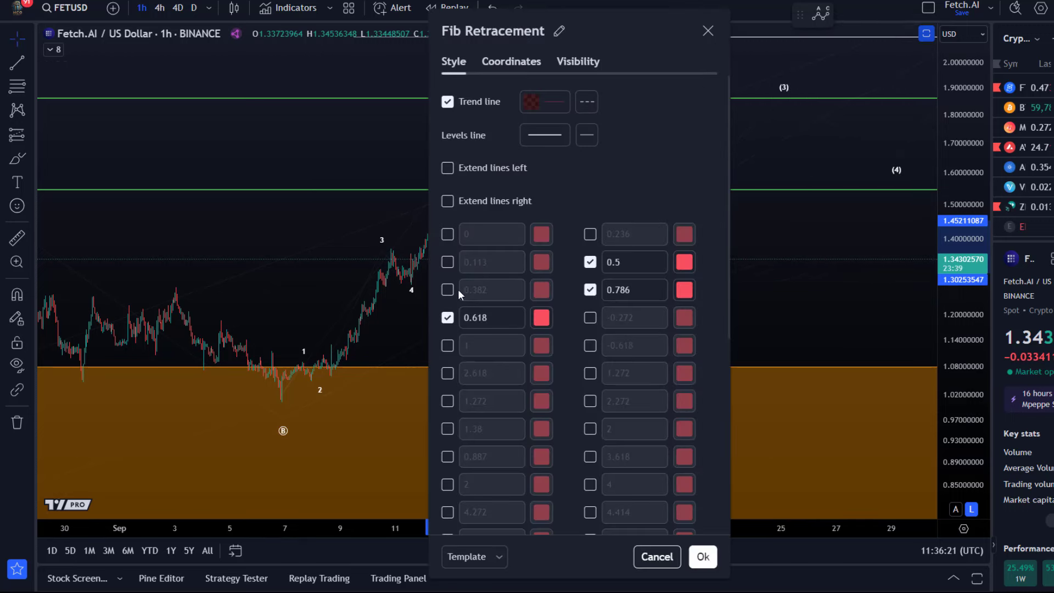
click(590, 262)
click(447, 457)
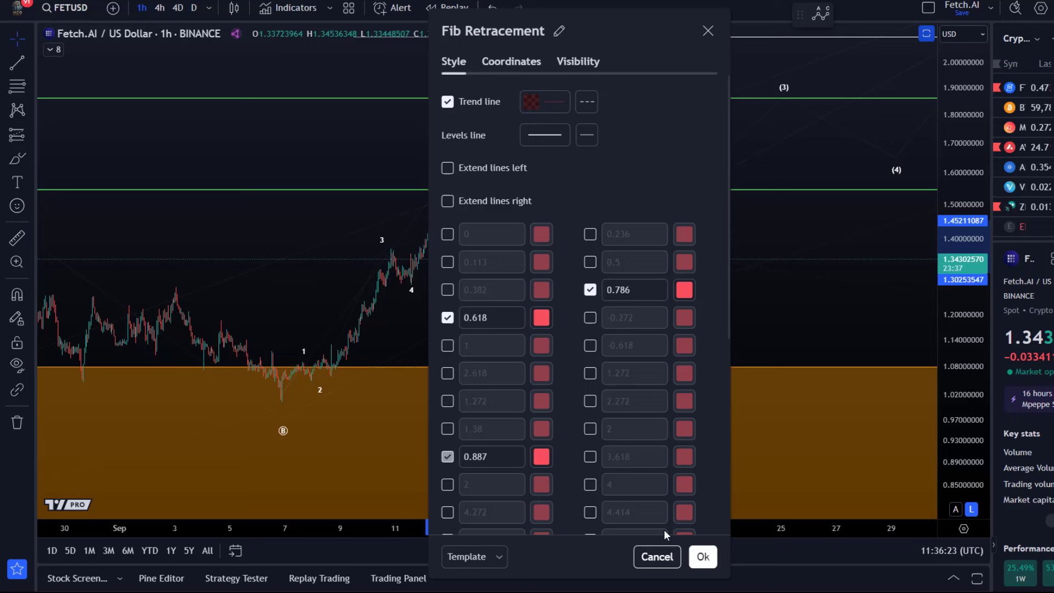
click(565, 103)
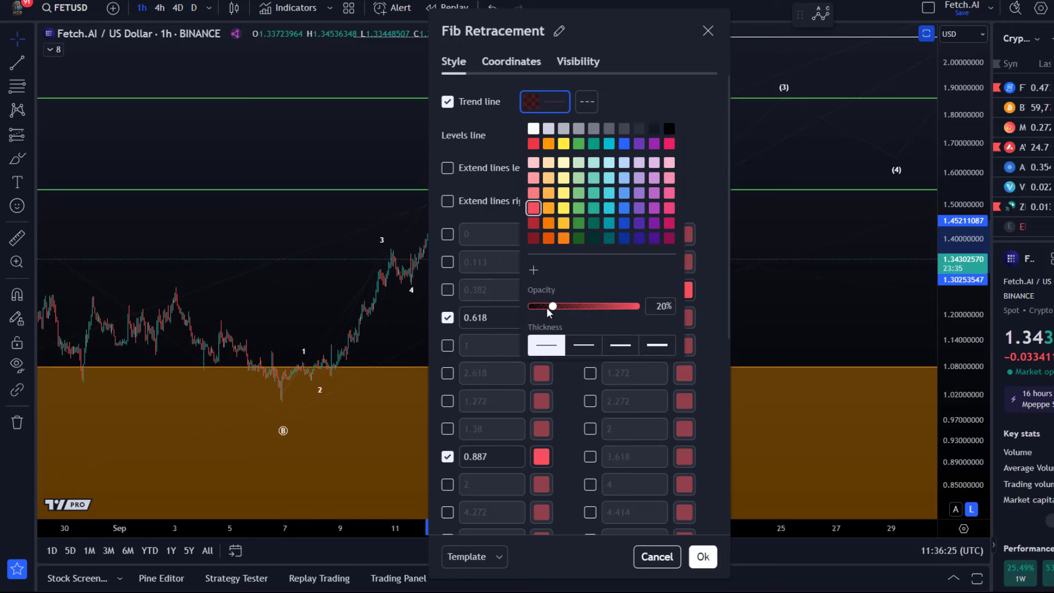
click(702, 556)
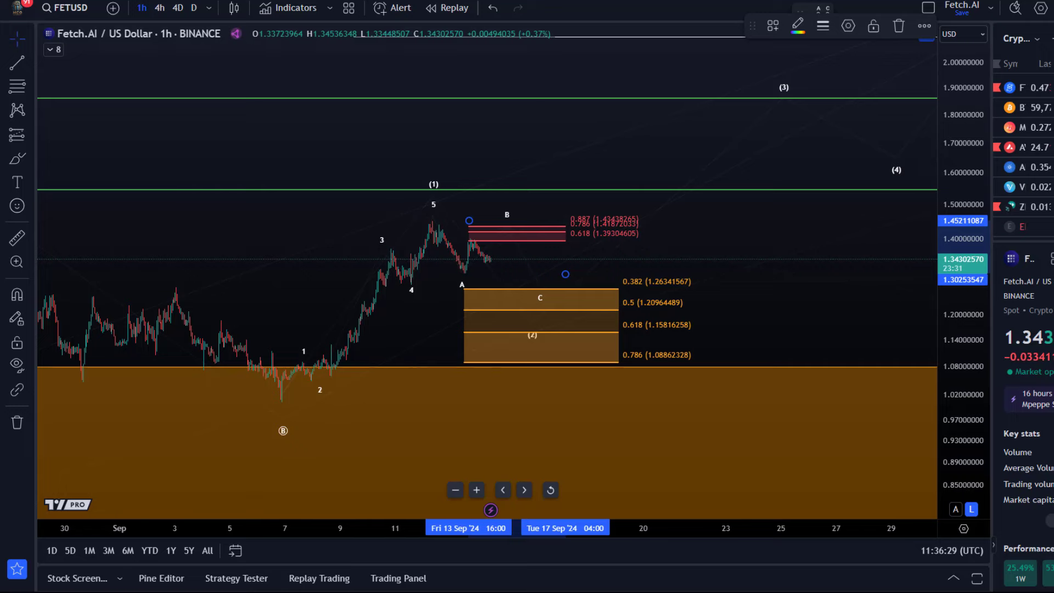
Step: Move the wave B label into the red retracement zone, at about 1.405
mouse_move(971, 417)
mouse_down()
mouse_move(1000, 222)
mouse_move(996, 236)
mouse_up()
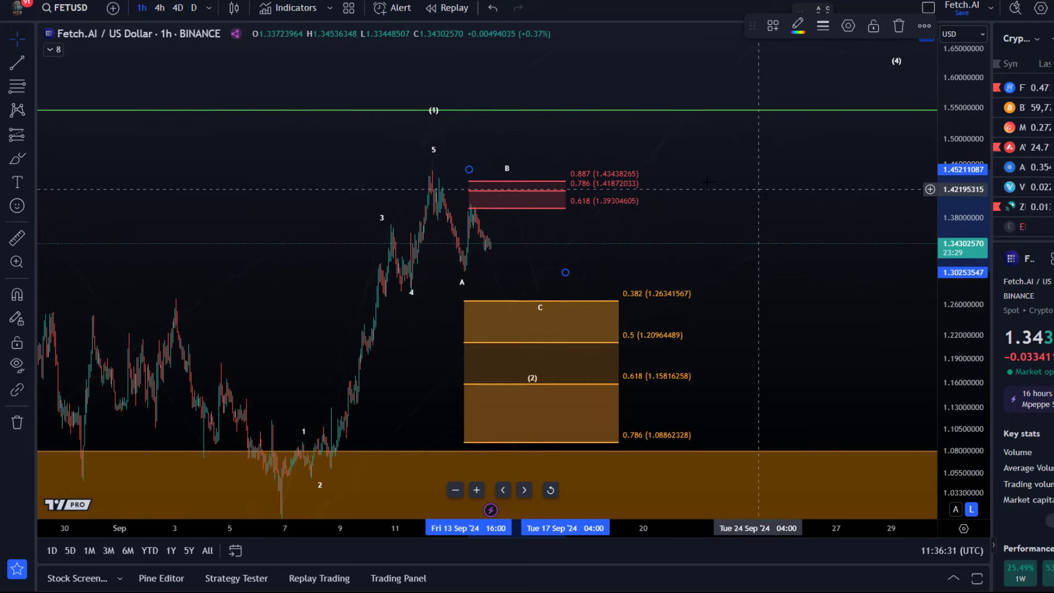
mouse_move(754, 201)
mouse_down()
mouse_move(759, 235)
mouse_move(812, 260)
mouse_up()
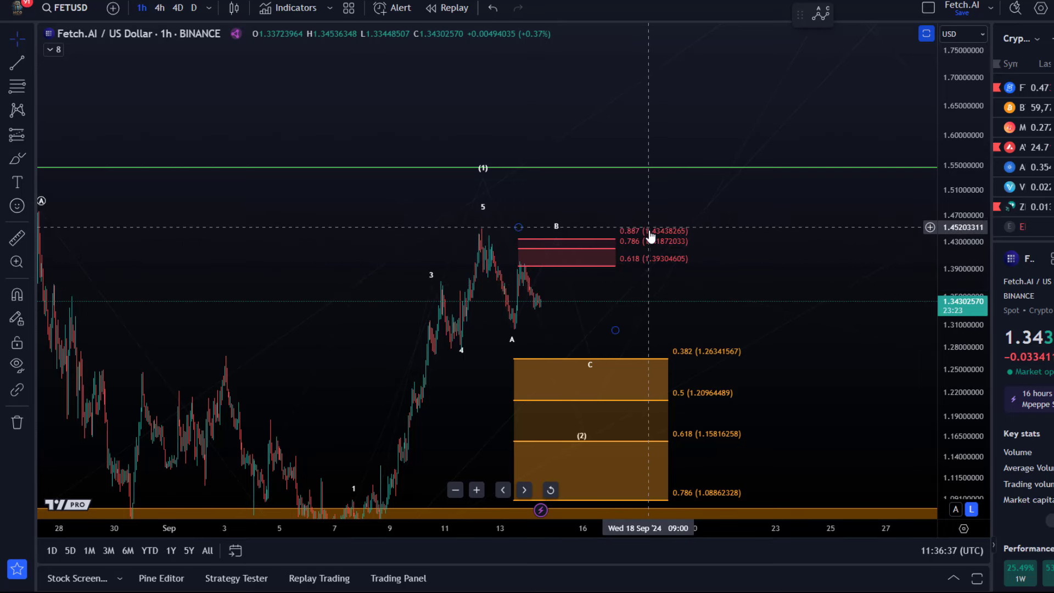
click(562, 252)
drag(562, 248, 568, 259)
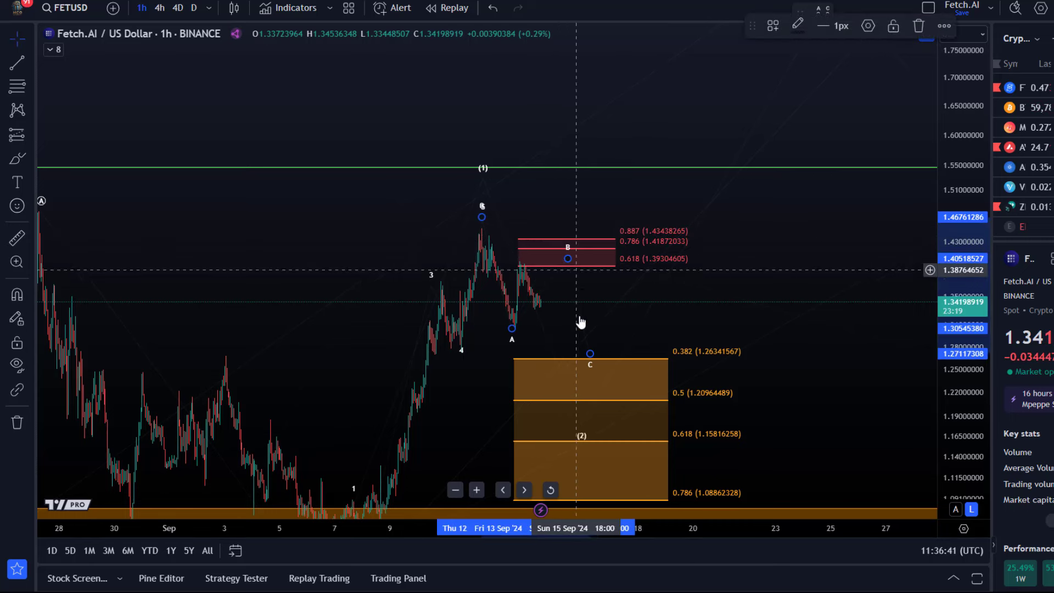
Step: Move wave C to about 1.250 and wave (2) to about 1.219 inside the orange zone, and raise wave B to about 1.411
drag(591, 354, 601, 368)
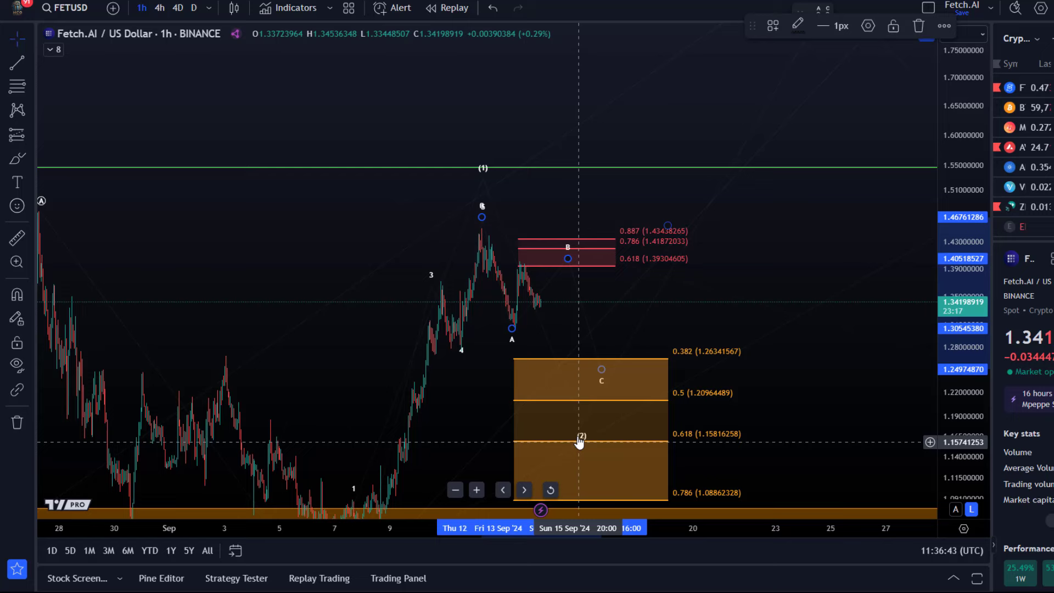
mouse_move(579, 432)
mouse_down()
mouse_move(607, 420)
mouse_move(602, 394)
mouse_up()
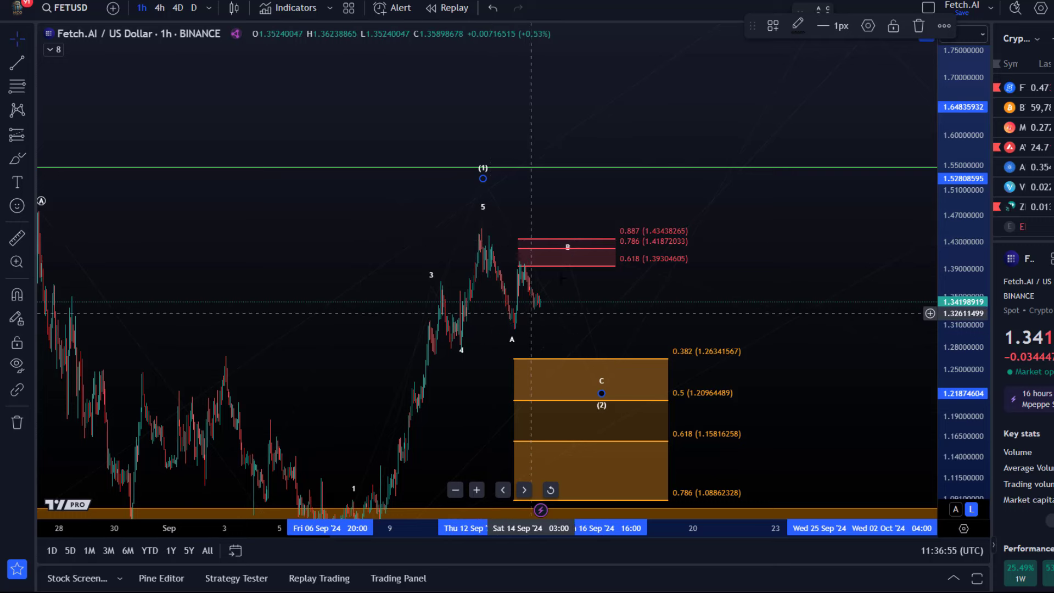
drag(568, 258, 572, 254)
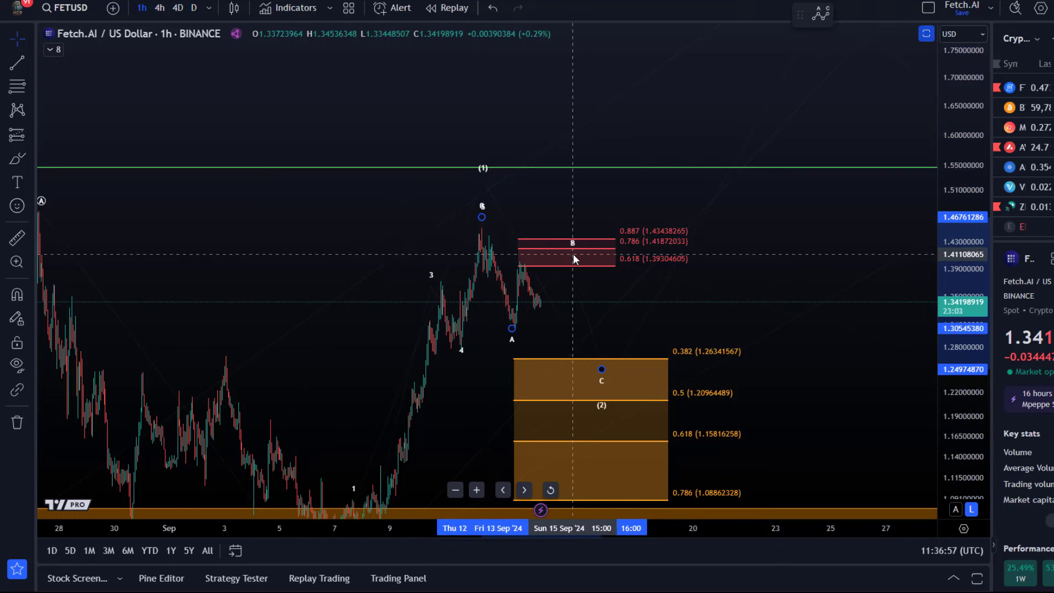
Step: Brush a freehand red path from the wave A low through the recent swing up to wave B, and undo it
click(17, 159)
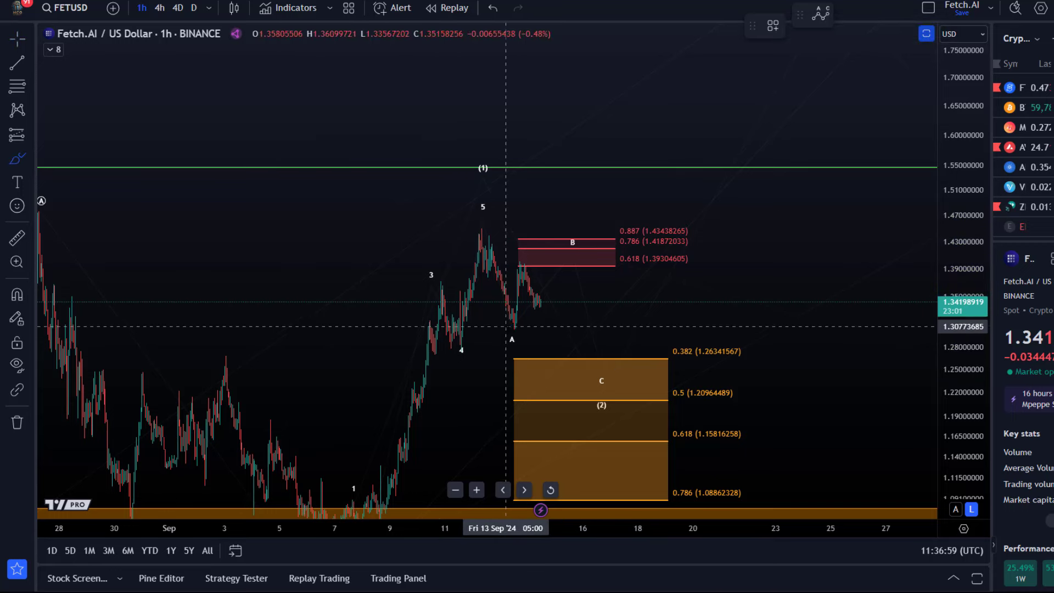
mouse_move(511, 328)
mouse_down()
mouse_move(517, 256)
mouse_move(575, 251)
mouse_up()
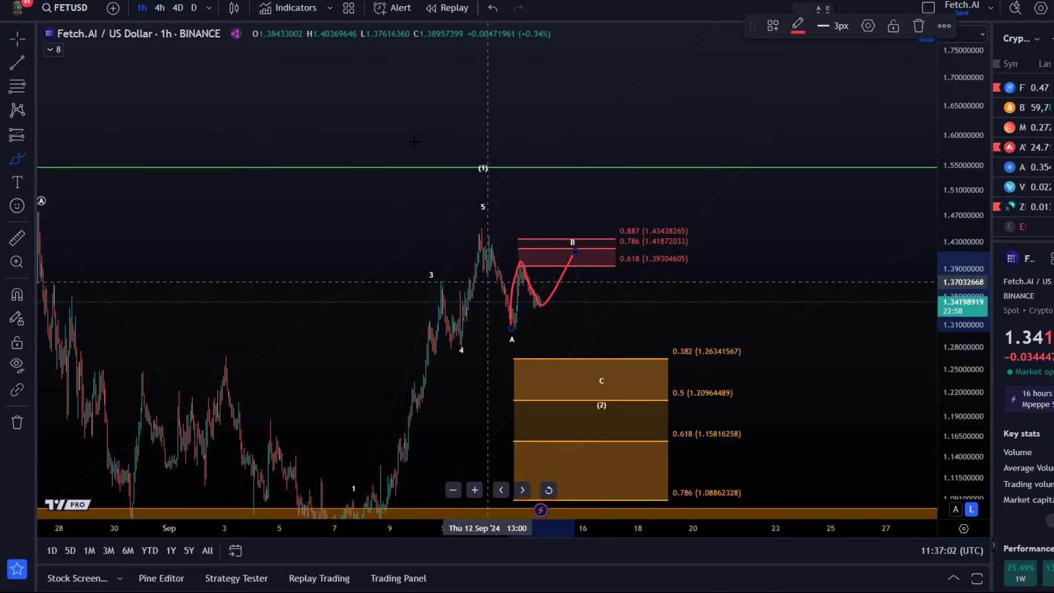
click(487, 9)
Step: Move wave B to about 1.398 and draw a Fib retracement from about 1.302 on 14 September up to about 1.401 on 15 September
drag(574, 258, 527, 262)
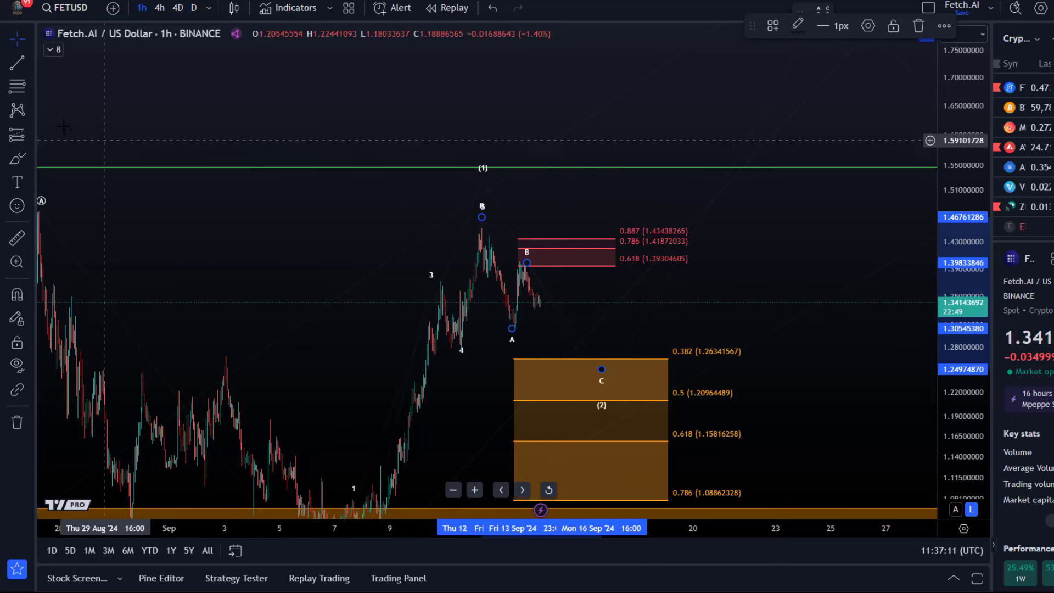
click(17, 86)
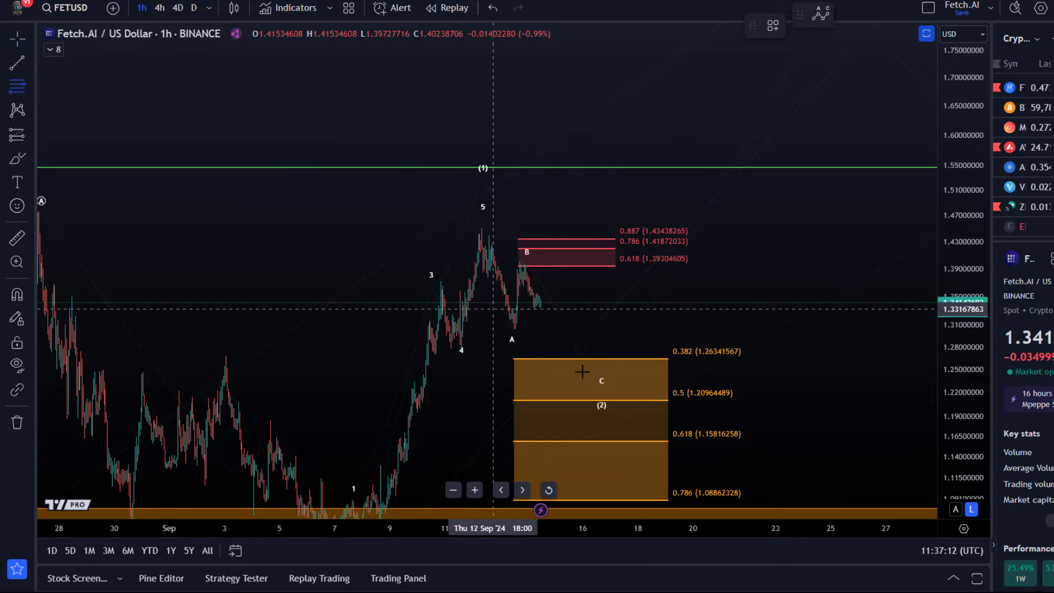
click(540, 330)
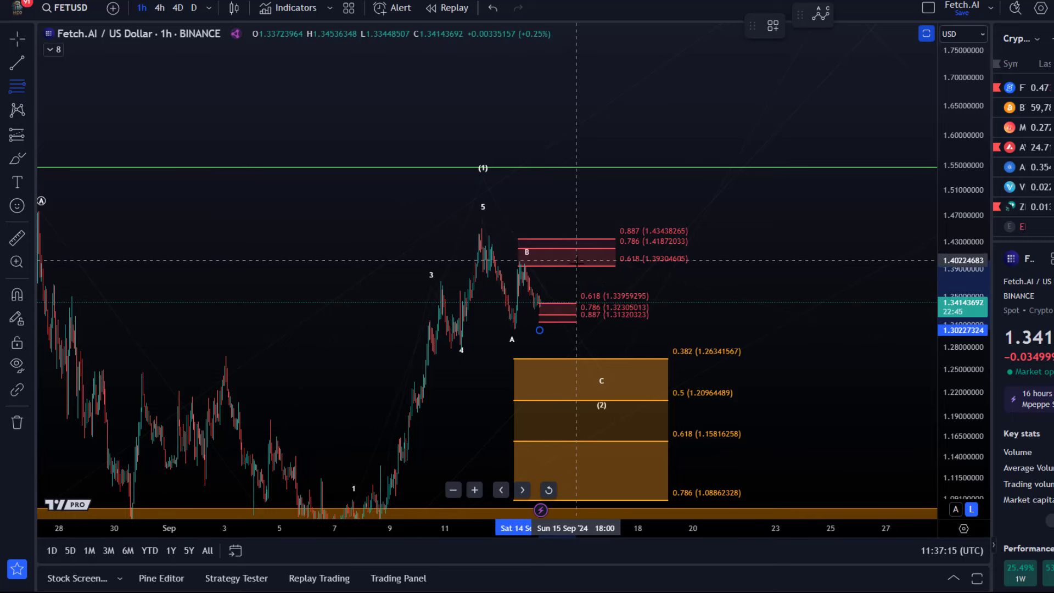
click(575, 261)
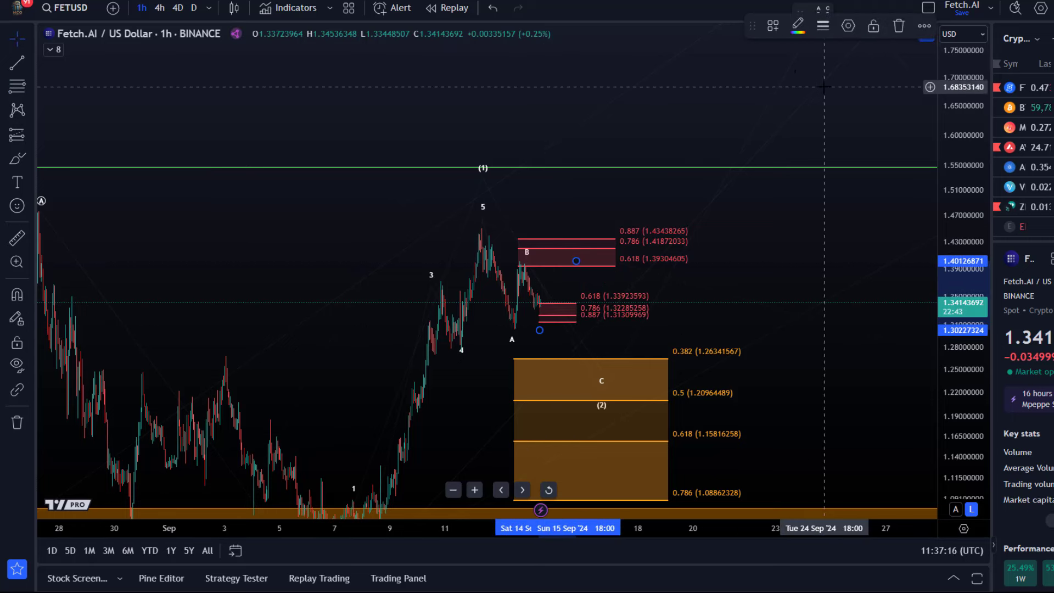
Step: Apply the orange drawing template with the 0.5, 0.618 and 0.786 levels to the new small Fib retracement
click(772, 26)
click(829, 211)
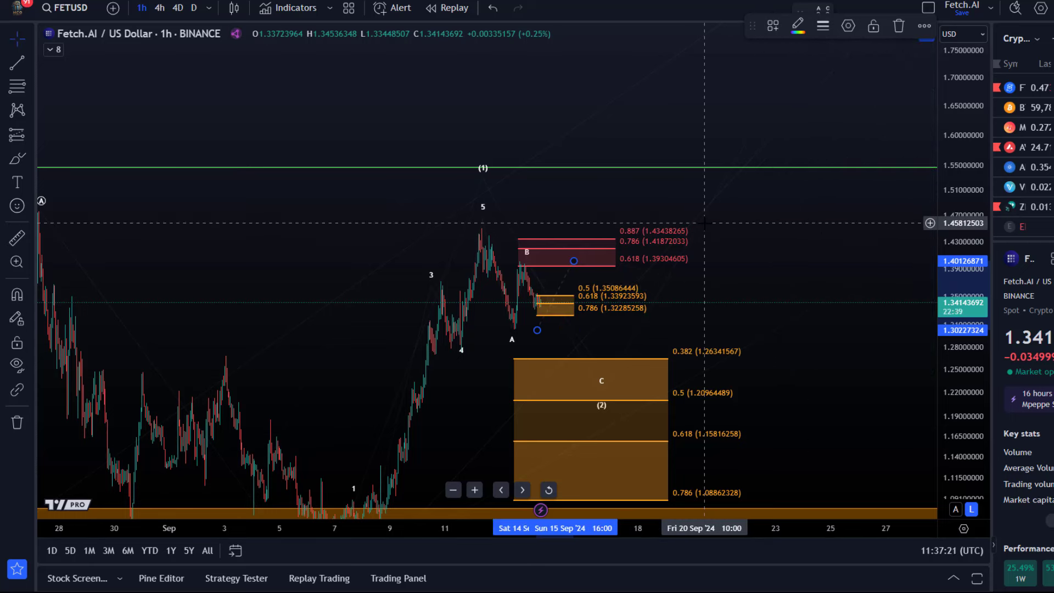
click(684, 221)
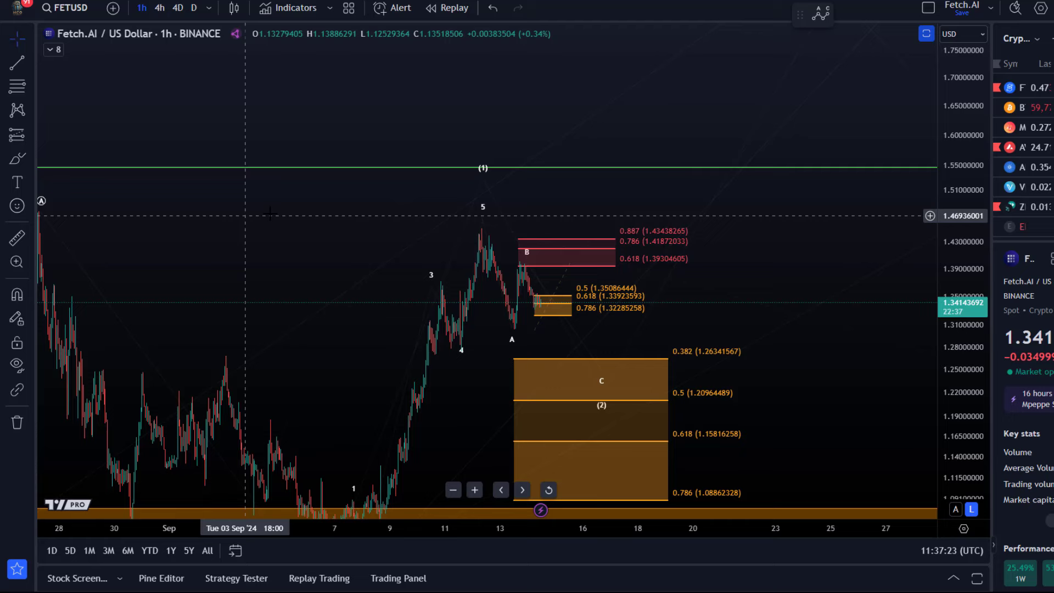
Step: Set the degree of the large correction wave with circled A and B labels to Subminuette
scroll(498, 359, down, 5)
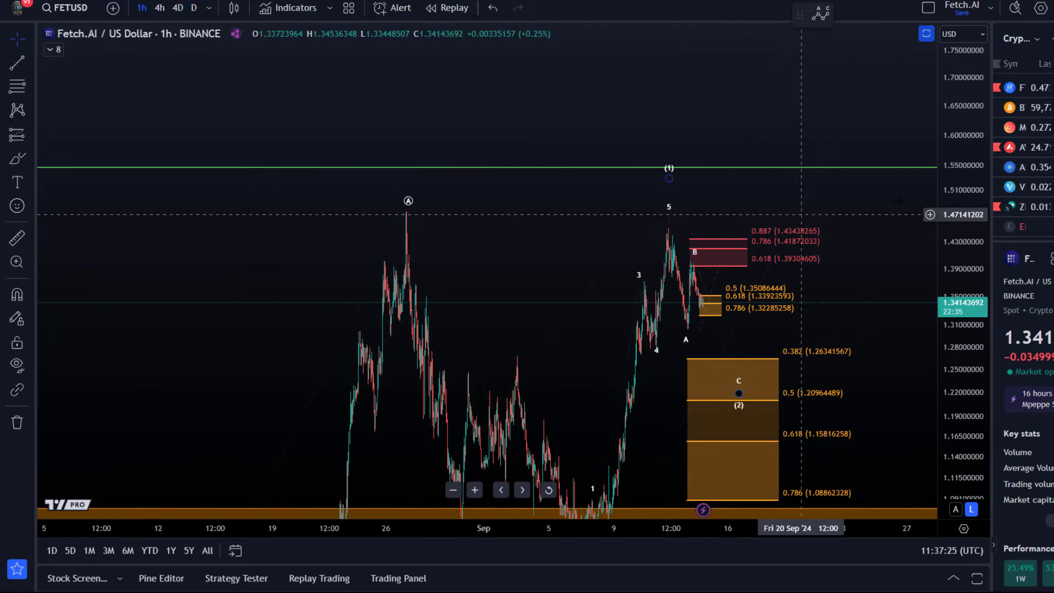
mouse_move(974, 369)
mouse_down()
mouse_move(973, 452)
mouse_move(972, 371)
mouse_up()
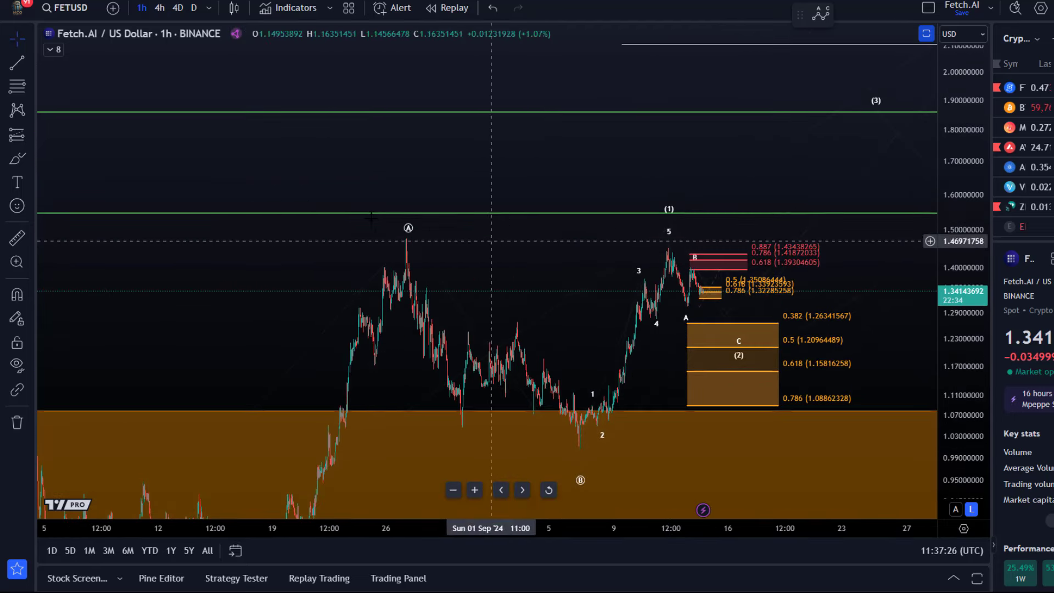
click(409, 236)
click(867, 25)
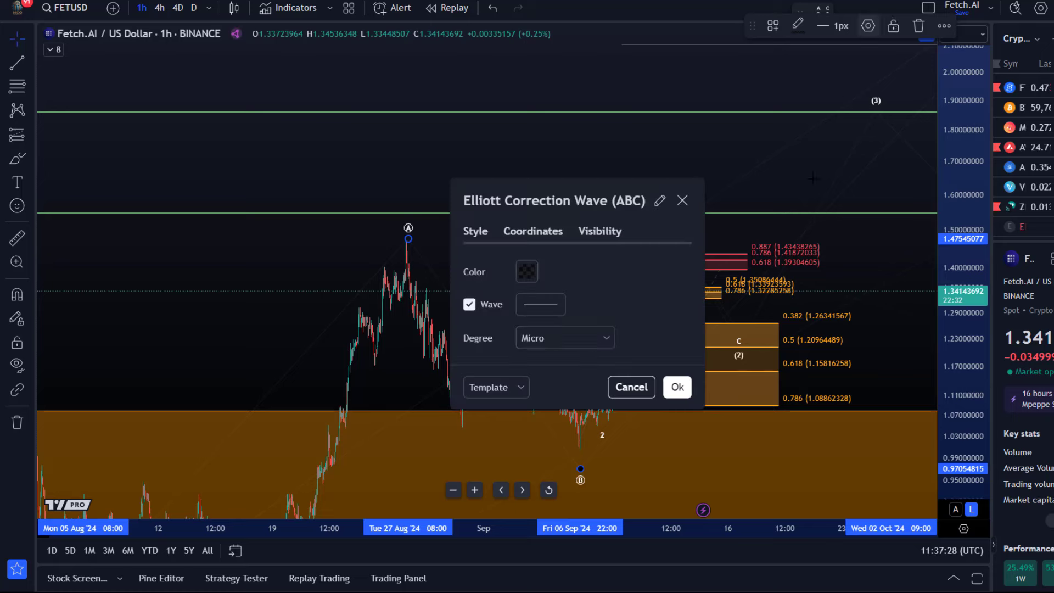
click(592, 337)
click(584, 511)
click(678, 388)
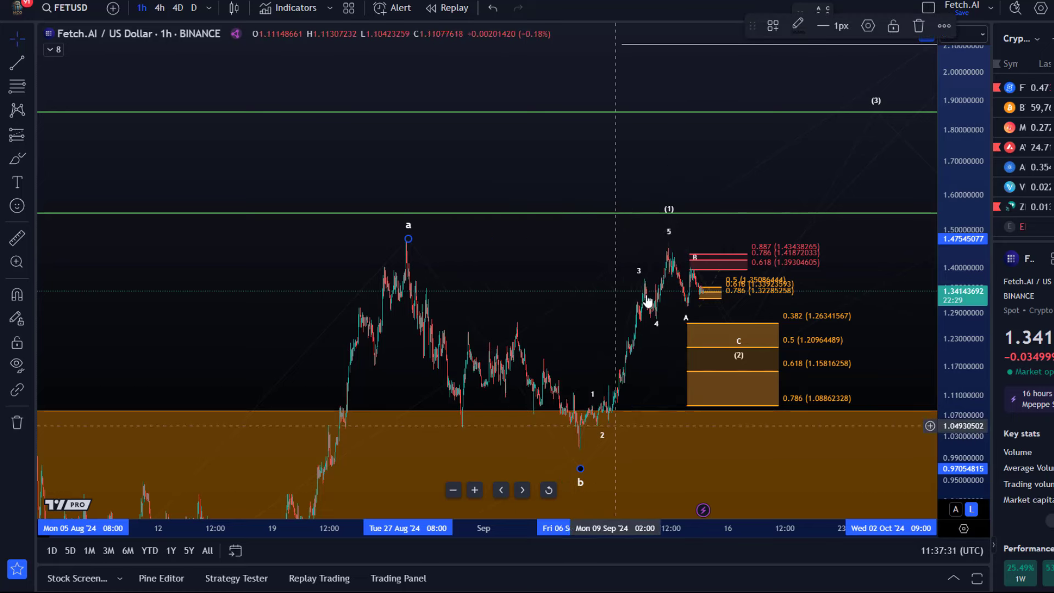
Step: Set the degree of the impulse wave labelled (0) to (3) to Micro
click(669, 212)
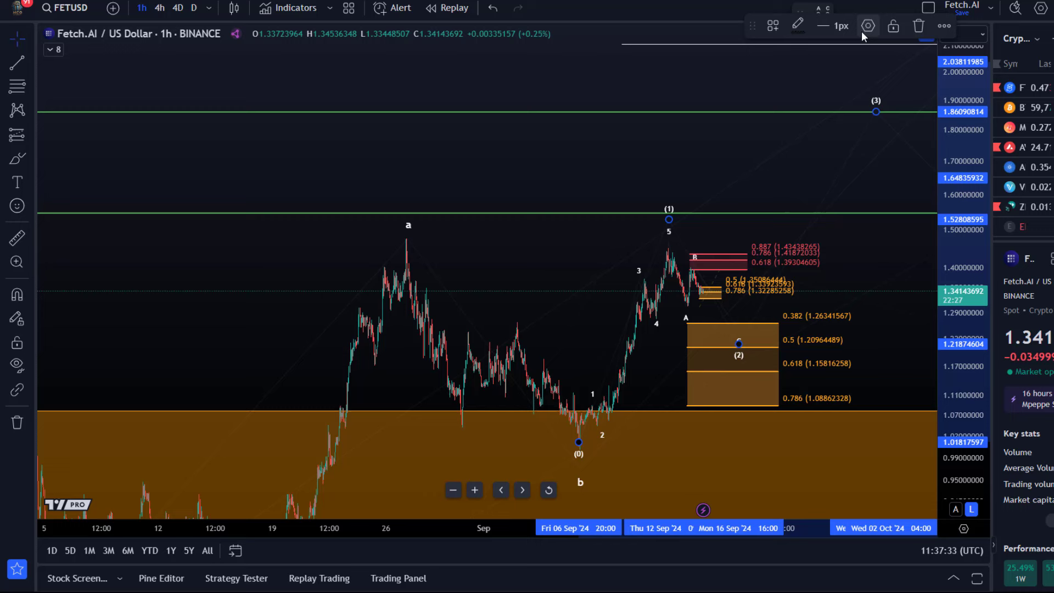
click(868, 25)
click(565, 337)
click(564, 524)
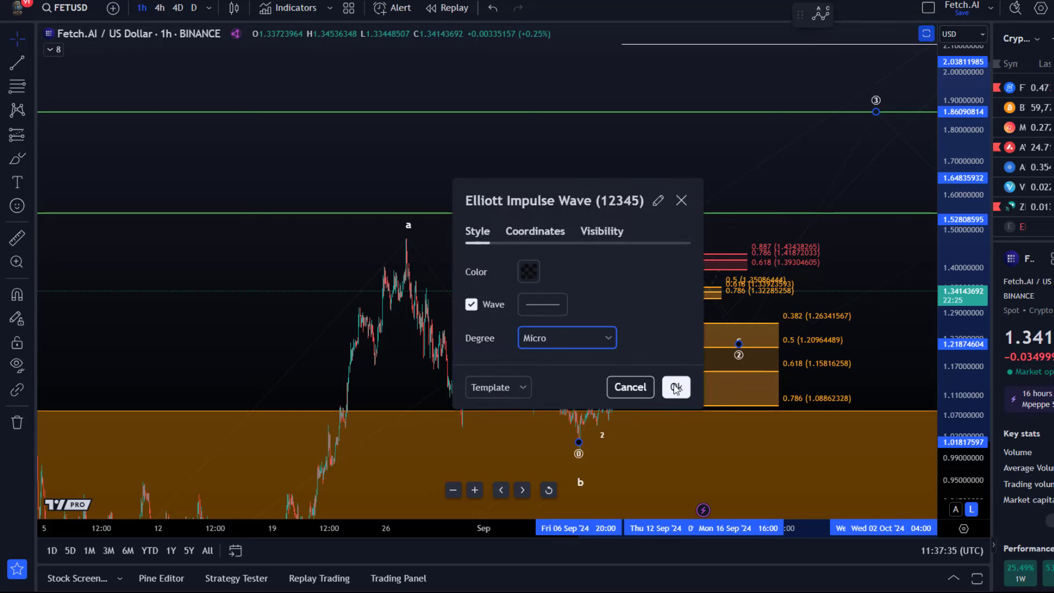
click(675, 387)
Step: Set the degree of the smaller 0 to 5 impulse wave inside wave 1 to Submicro
click(602, 431)
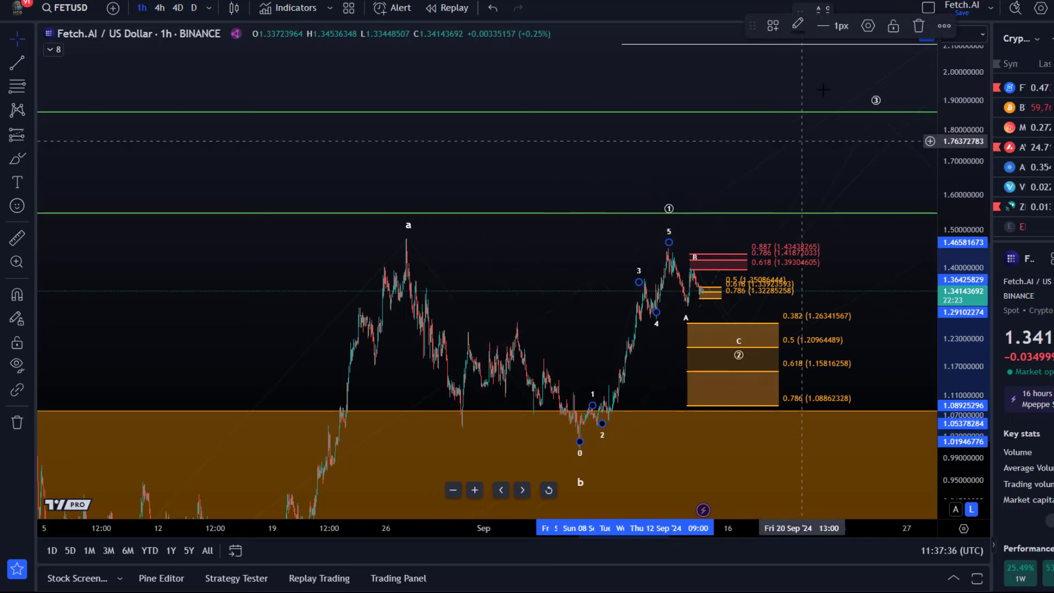
click(866, 26)
click(565, 337)
click(551, 510)
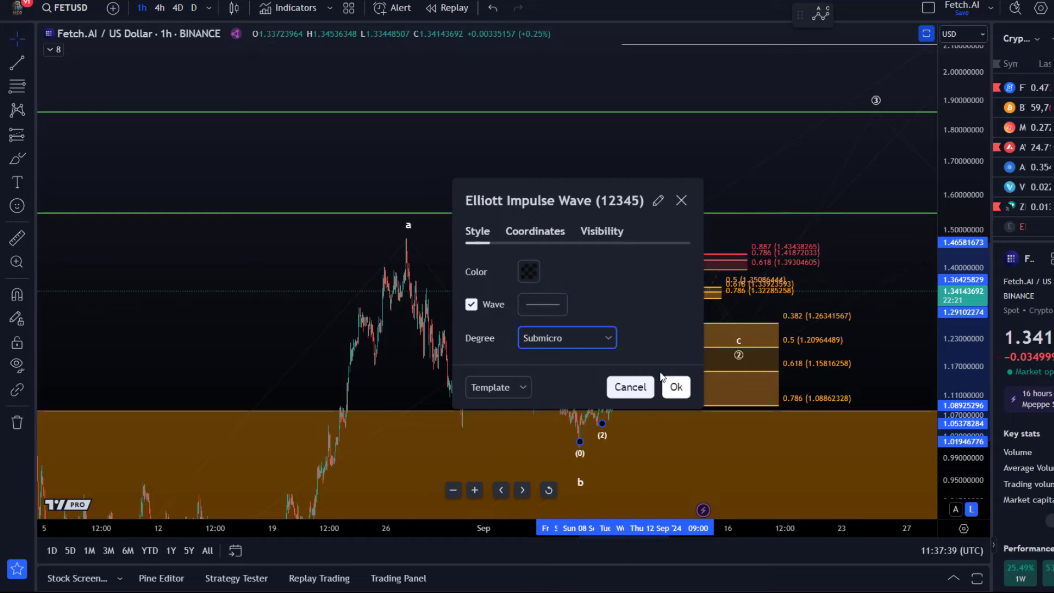
click(676, 387)
Step: Set the degree of the A-B-C correction wave following the wave (5) high to Submicro
scroll(680, 312, up, 5)
drag(440, 165, 405, 148)
scroll(763, 182, up, 5)
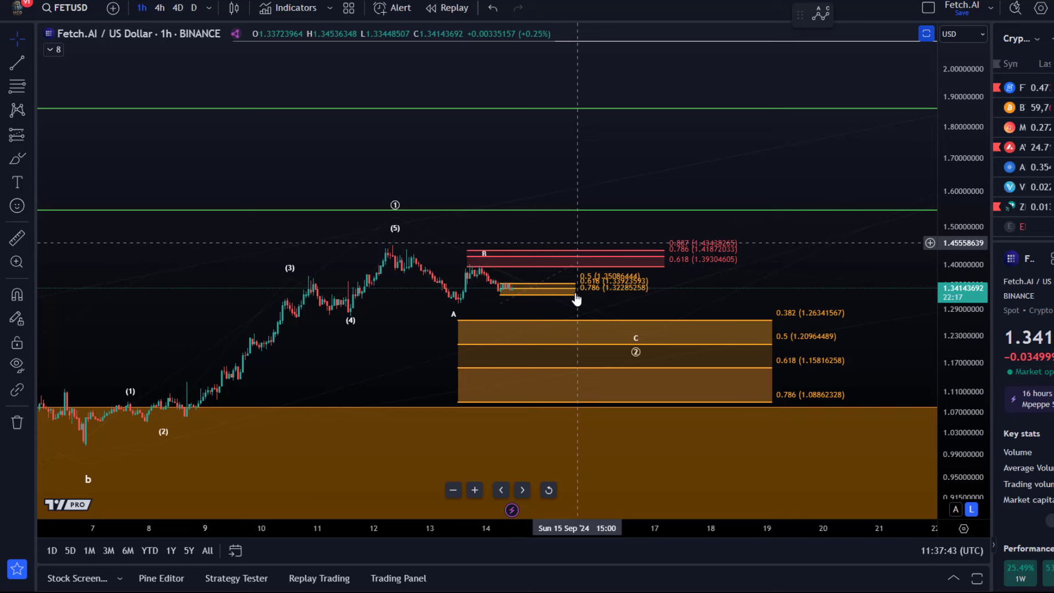
click(453, 305)
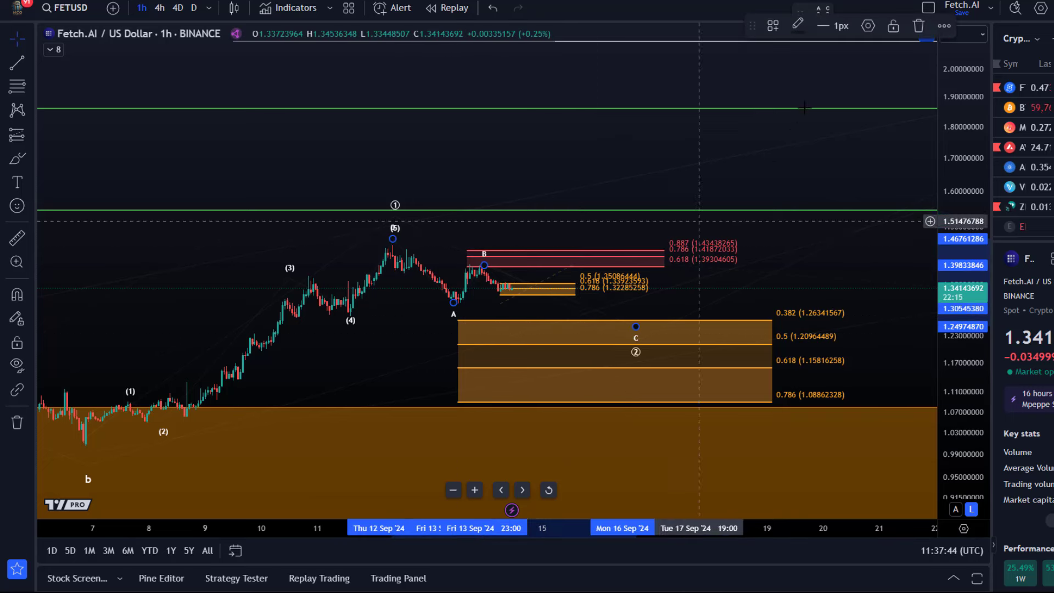
click(867, 26)
click(597, 332)
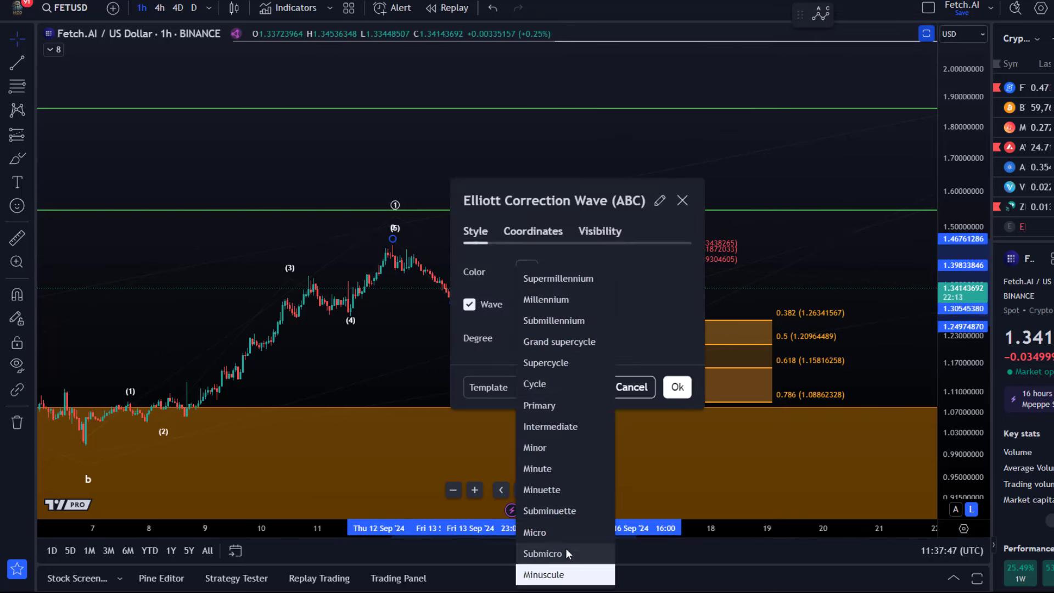
click(565, 547)
click(679, 387)
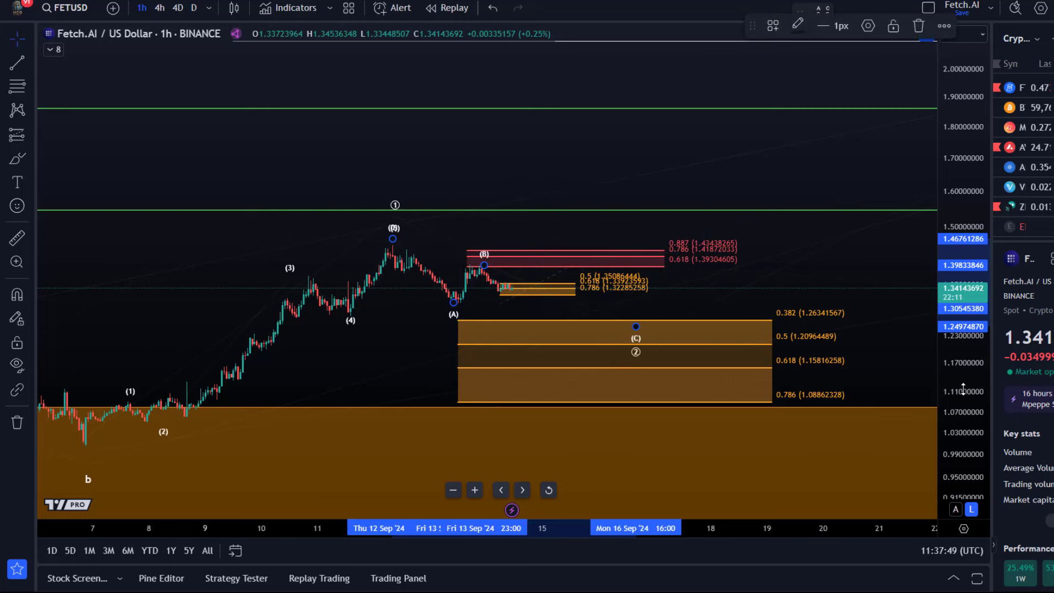
Step: Move the wave (B) label into the red retracement zone at about 1.415 on 15 September
drag(963, 388, 957, 58)
drag(486, 252, 567, 235)
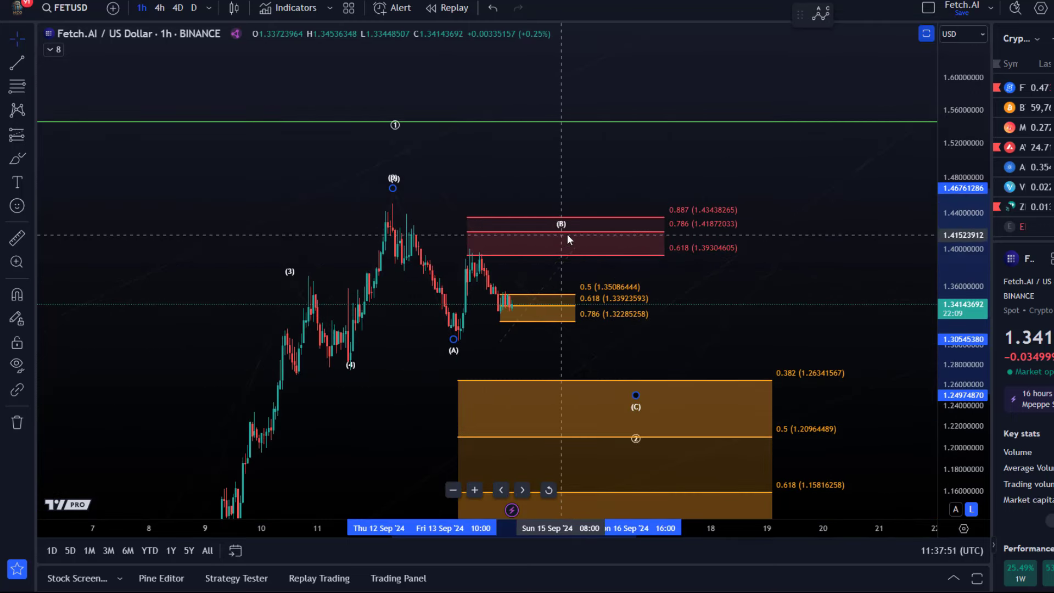
click(556, 236)
Step: Draw an Elliott correction wave from about 1.303 on 13 September, with A at about 1.393, B at about 1.331 and C at about 1.399
click(30, 112)
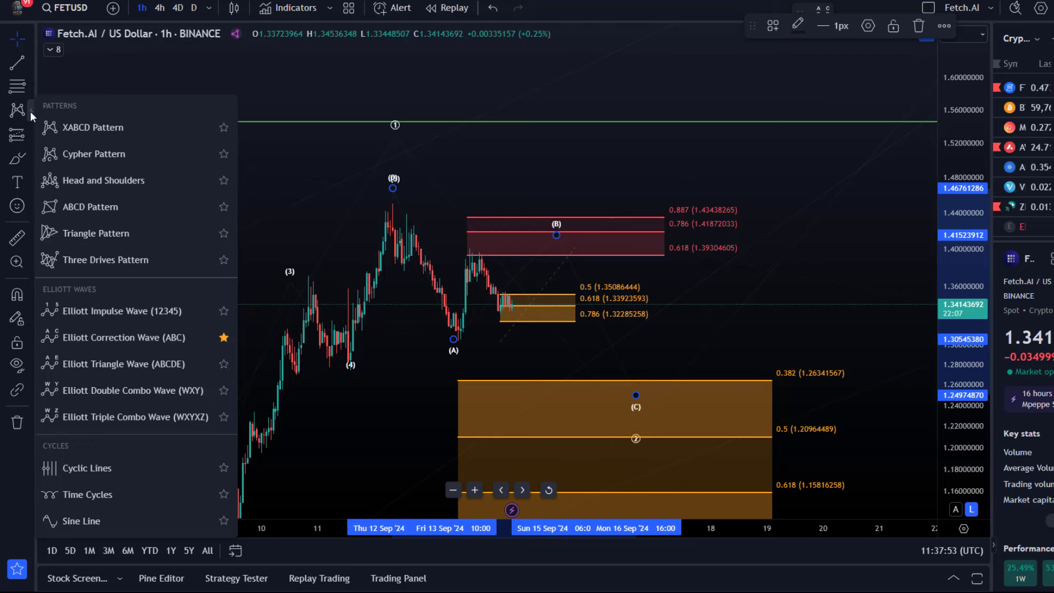
click(148, 337)
click(461, 341)
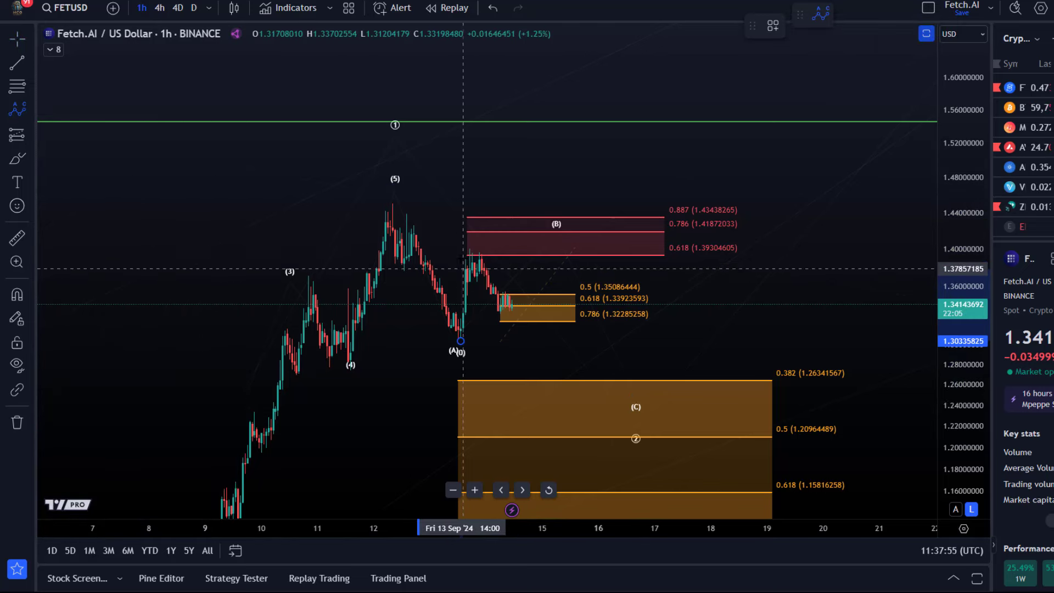
click(462, 256)
click(514, 313)
click(551, 249)
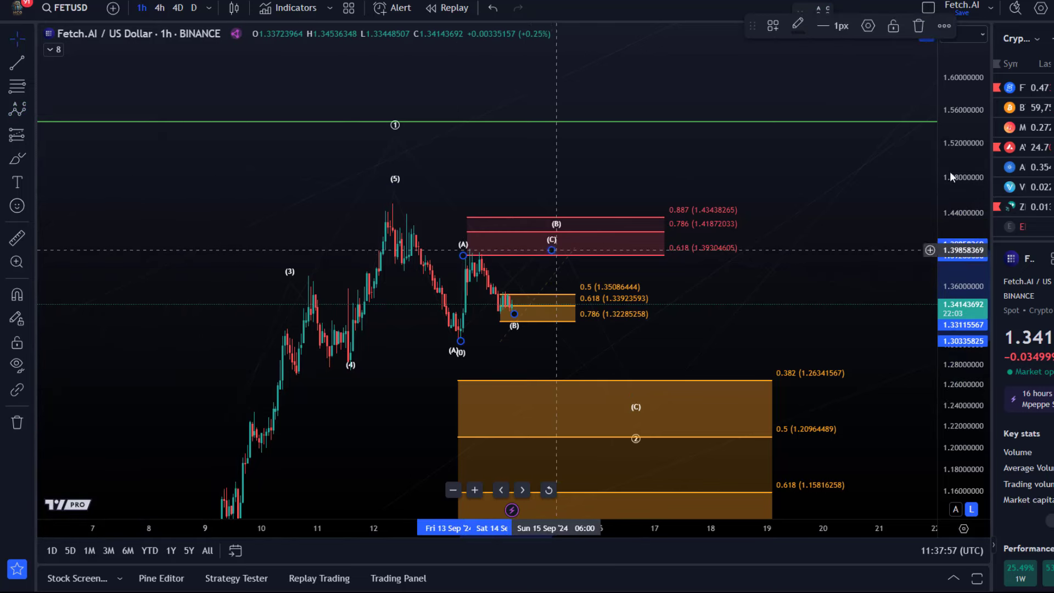
Step: Set the new correction wave's degree to Minuscule and line its C label up beneath the (B) label
click(868, 26)
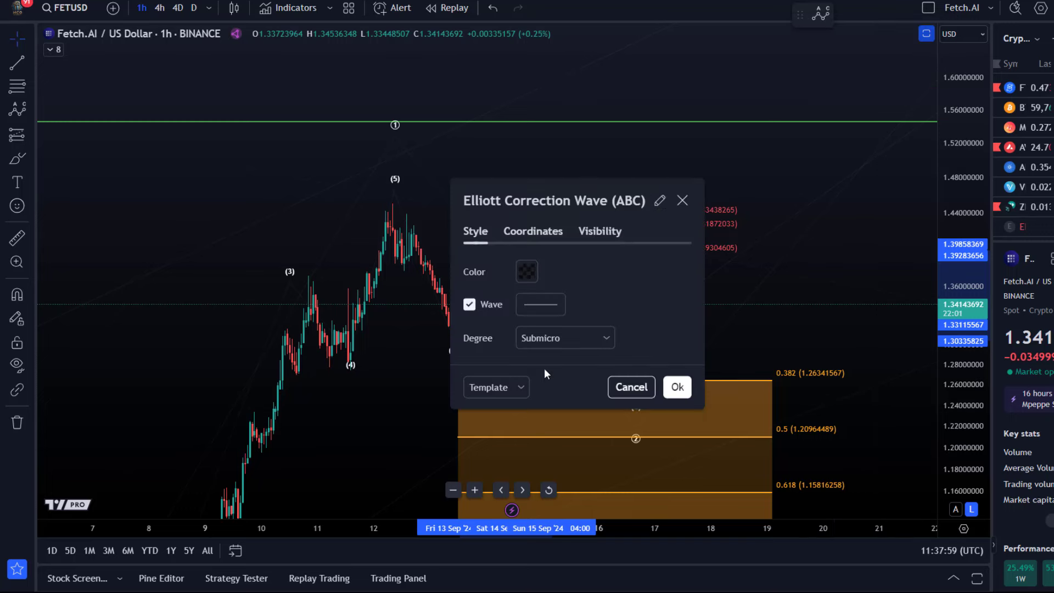
click(560, 338)
click(574, 571)
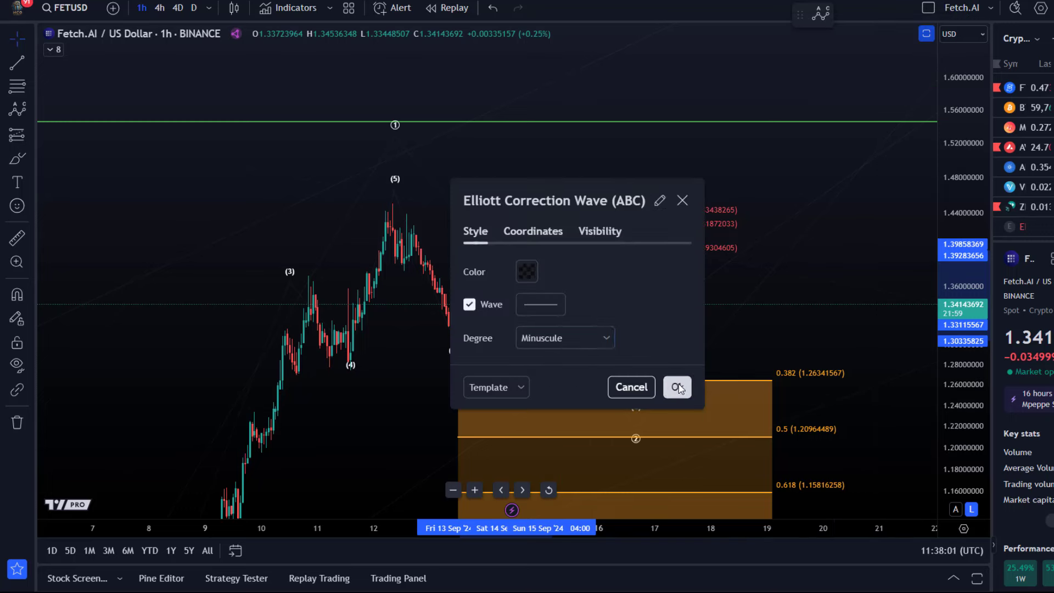
click(688, 386)
mouse_move(543, 243)
mouse_down()
mouse_move(519, 232)
mouse_move(530, 238)
mouse_up()
click(475, 189)
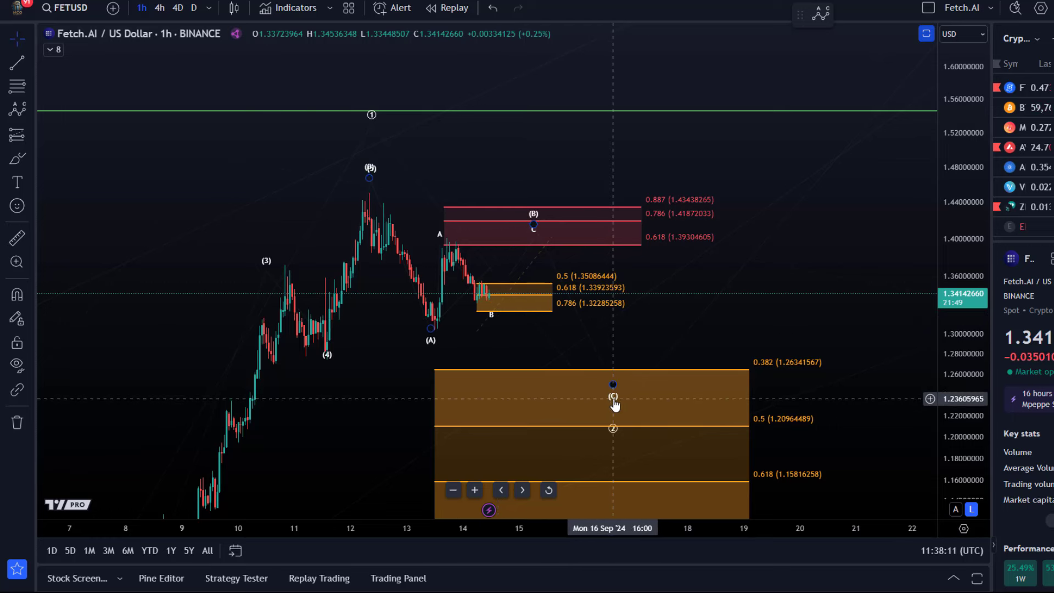
Step: Place wave (C) at about 1.248 and the circled wave 2 at about 1.230 in the upper part of the orange zone
drag(614, 404, 590, 394)
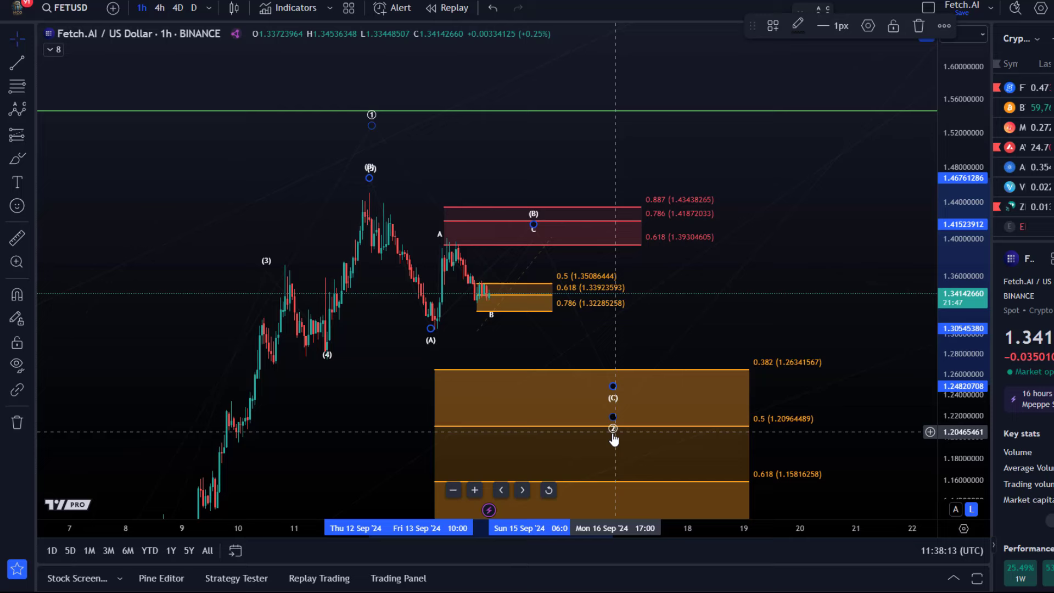
drag(614, 434, 586, 364)
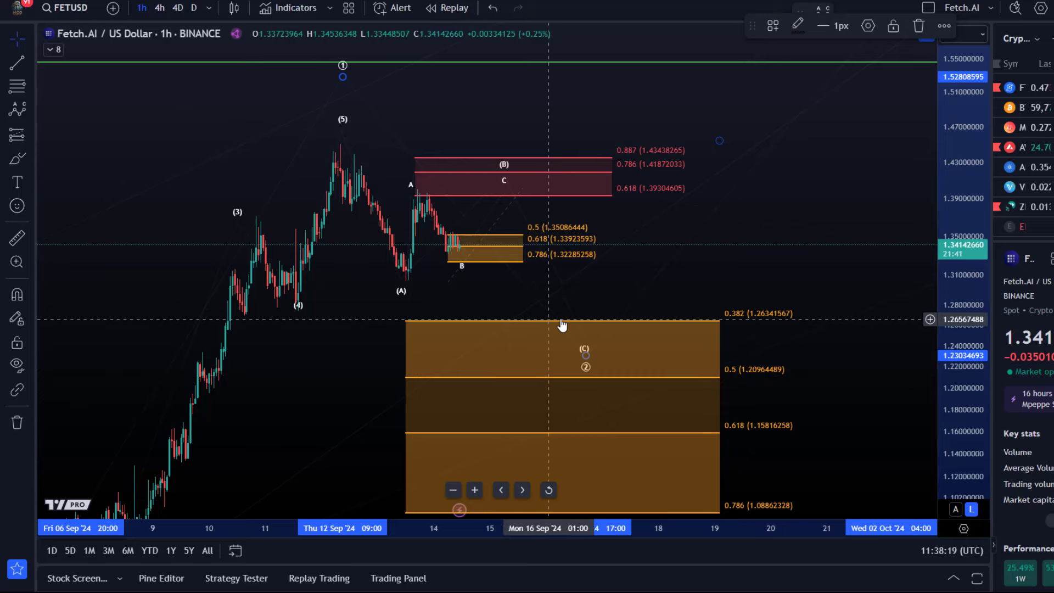
drag(961, 146, 960, 283)
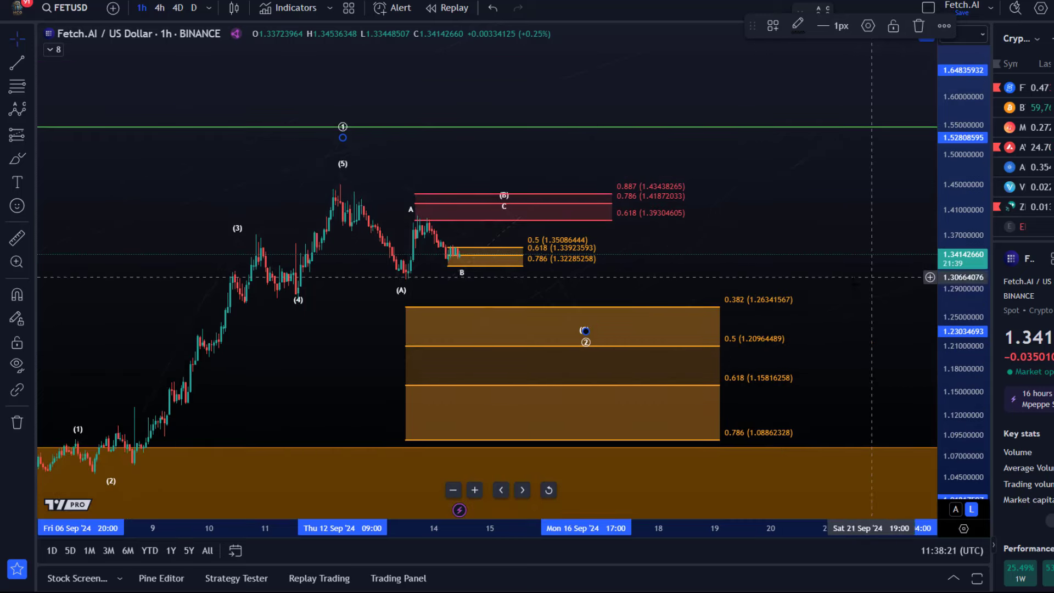
scroll(856, 276, down, 5)
drag(513, 197, 408, 184)
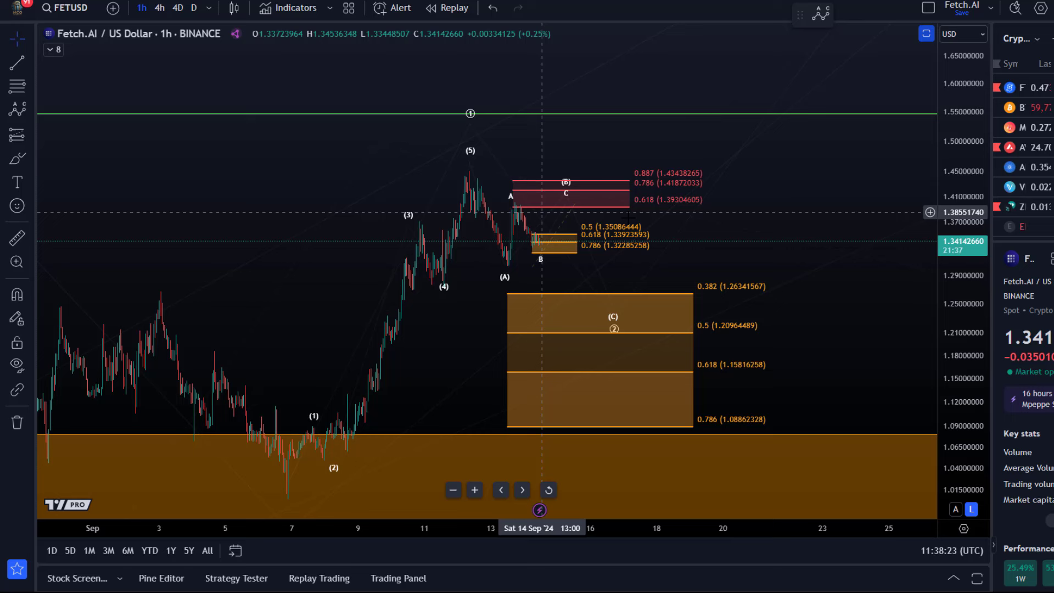